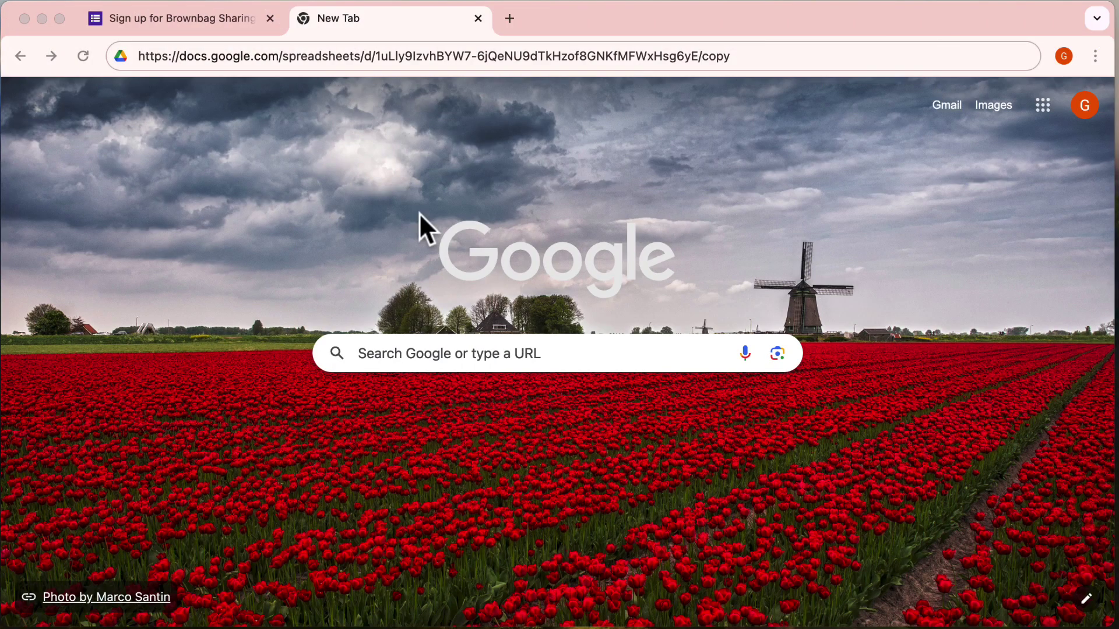
Step: Load the Dynamic Dates template's /copy link to make a personal copy
click(777, 53)
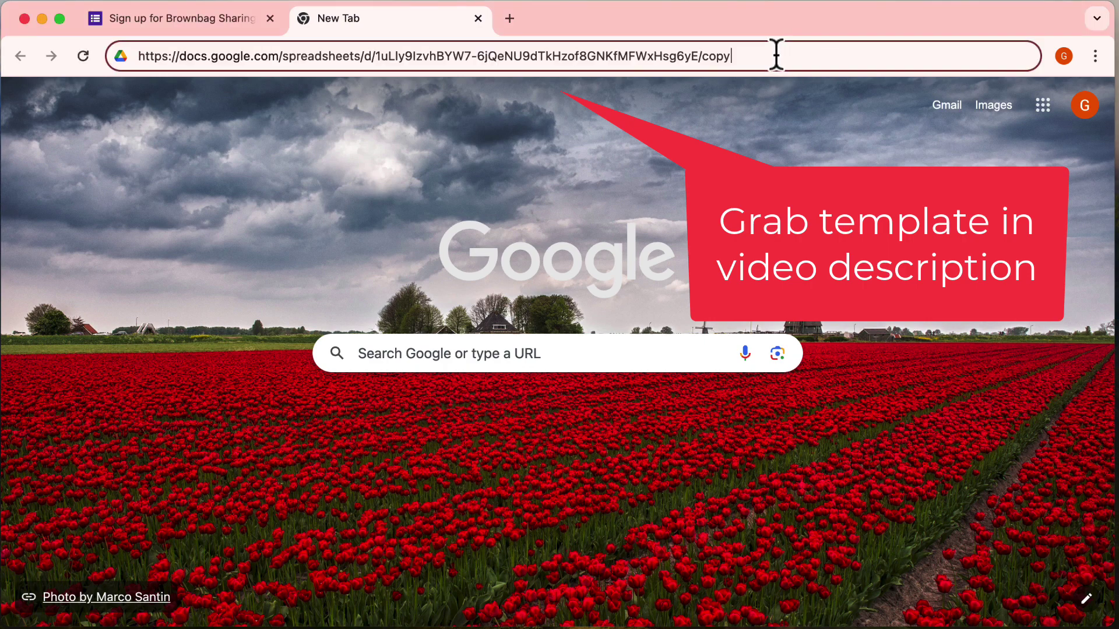
key(Return)
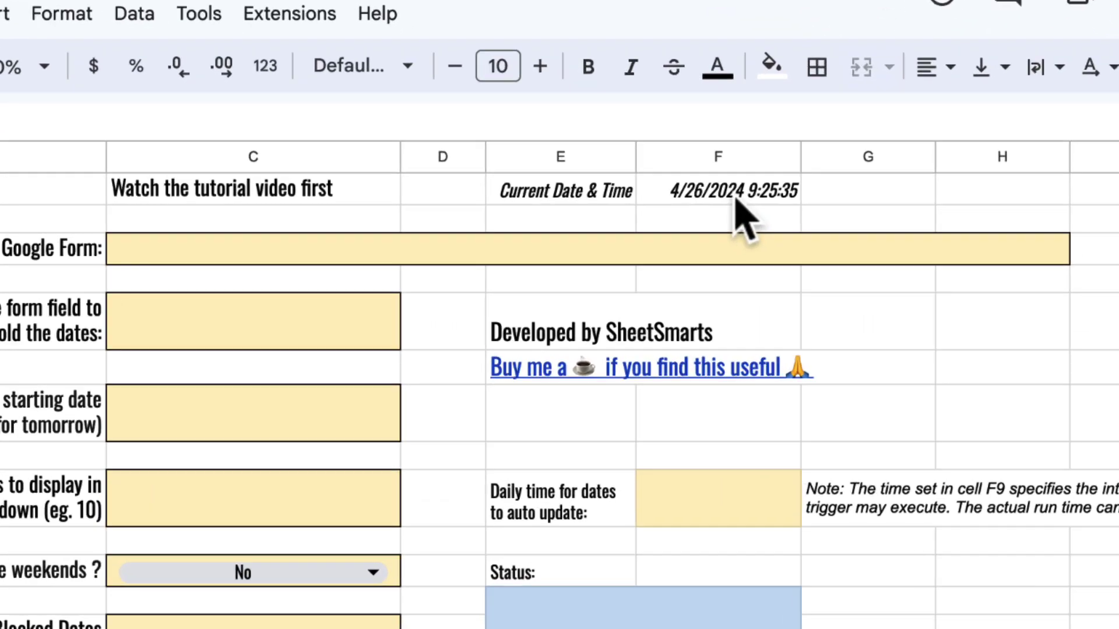
click(736, 200)
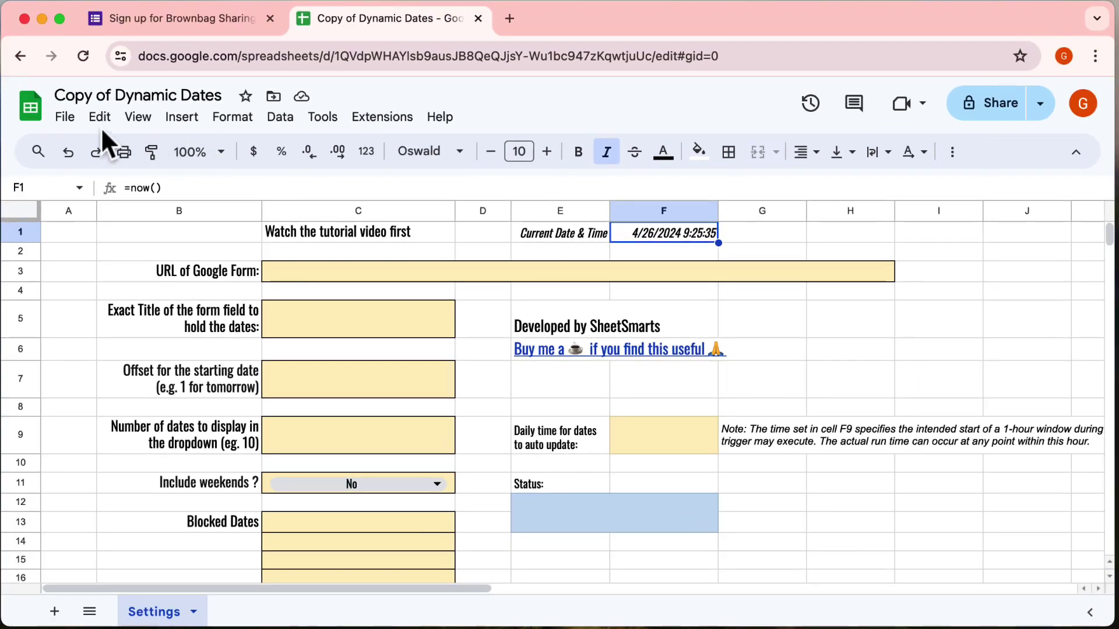
click(61, 115)
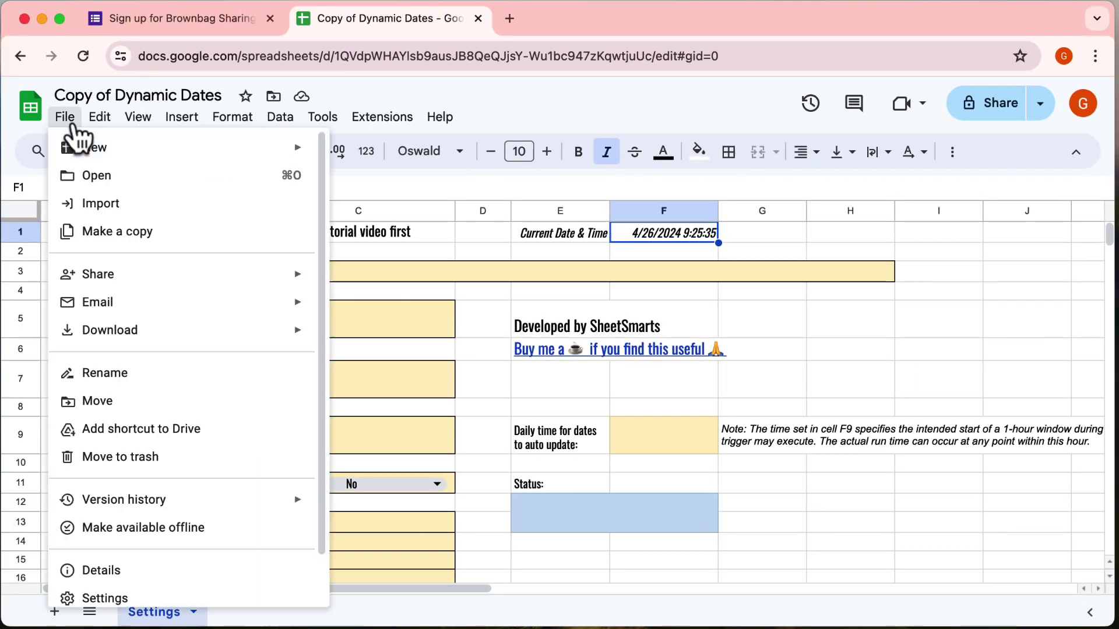
click(109, 598)
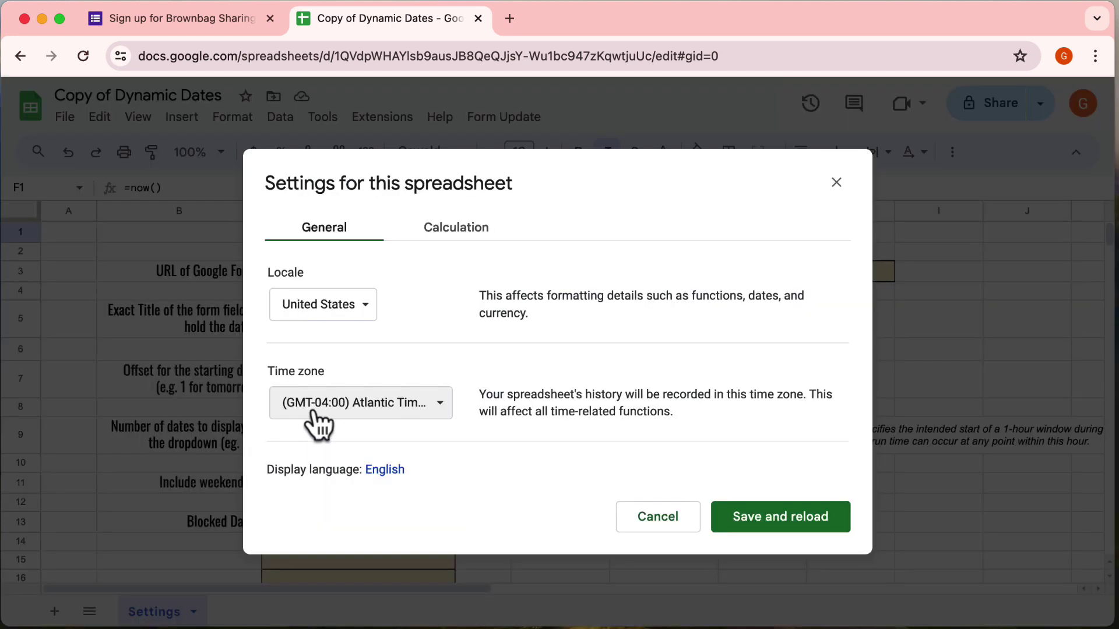
click(320, 410)
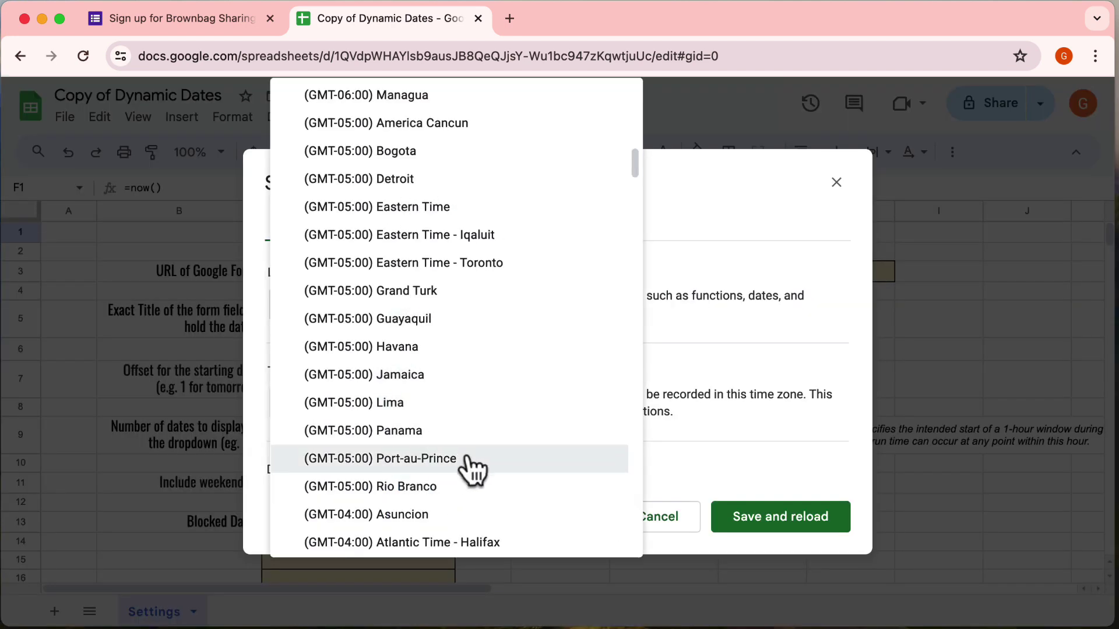
click(680, 525)
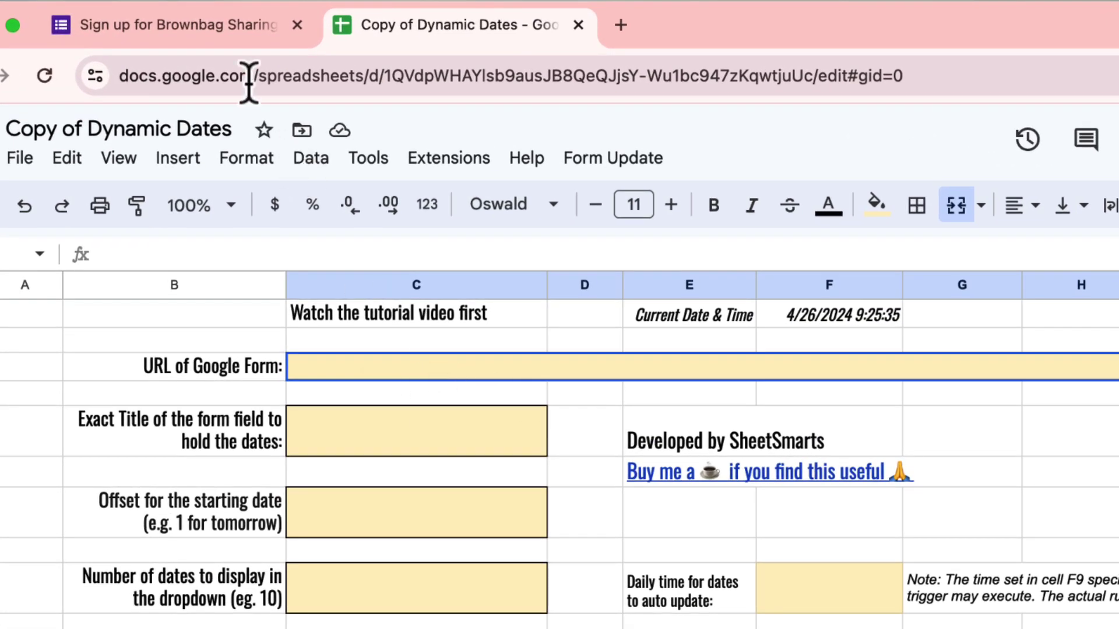
Step: Copy the Brownbag sign-up form's edit URL into the URL of Google Form cell
click(212, 37)
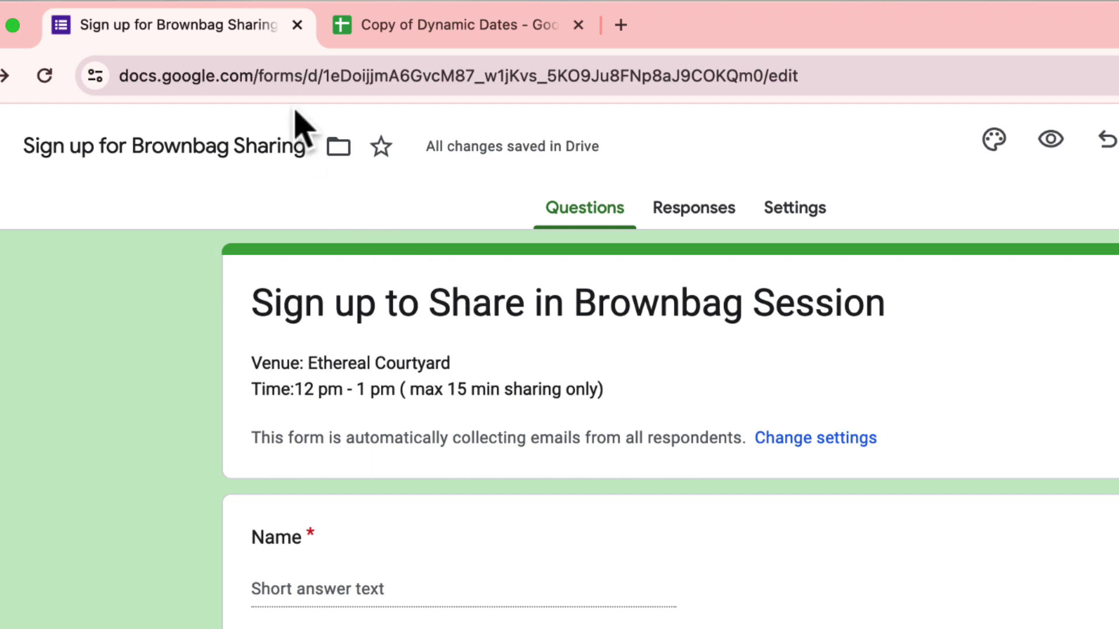
click(292, 78)
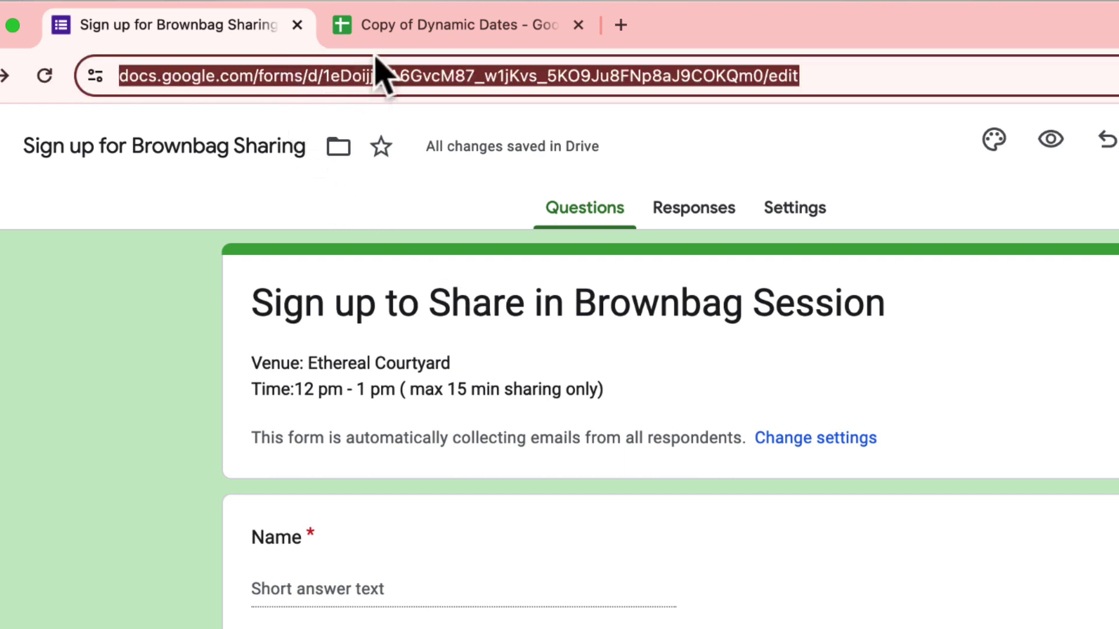
click(420, 31)
double_click(361, 366)
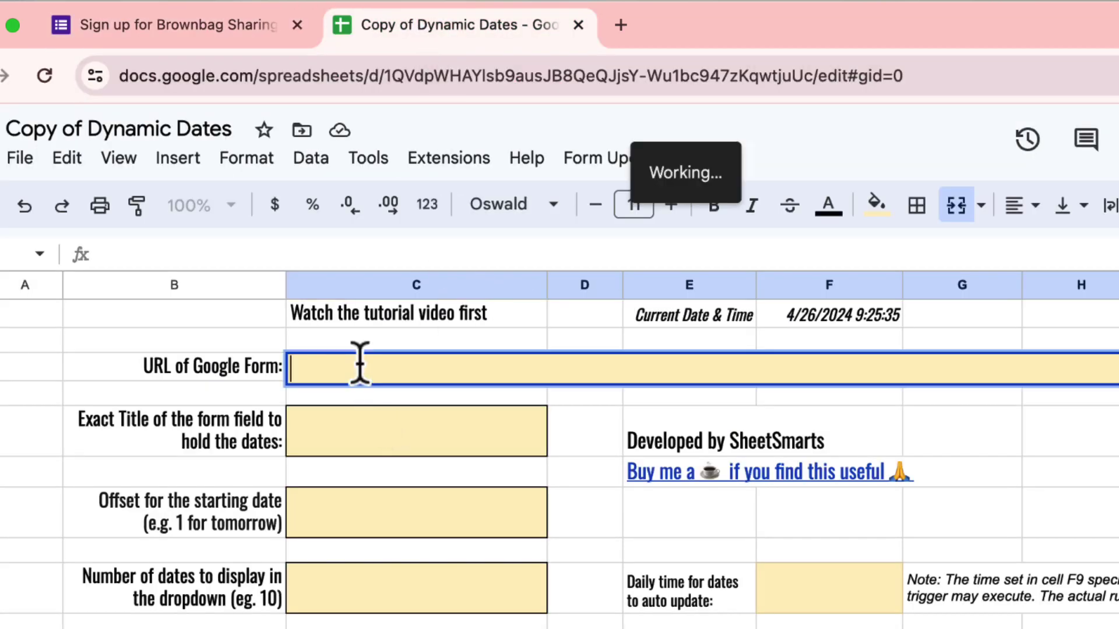
click(360, 446)
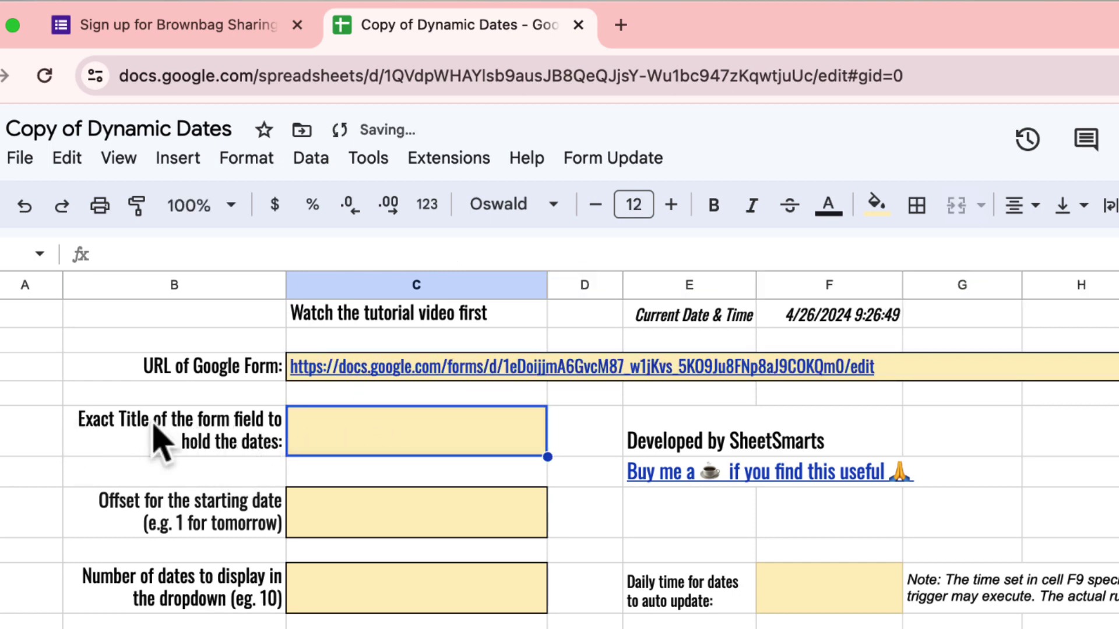
Step: Copy the question title 'Date of Brownbag Sharing' into the Exact Title cell
click(202, 35)
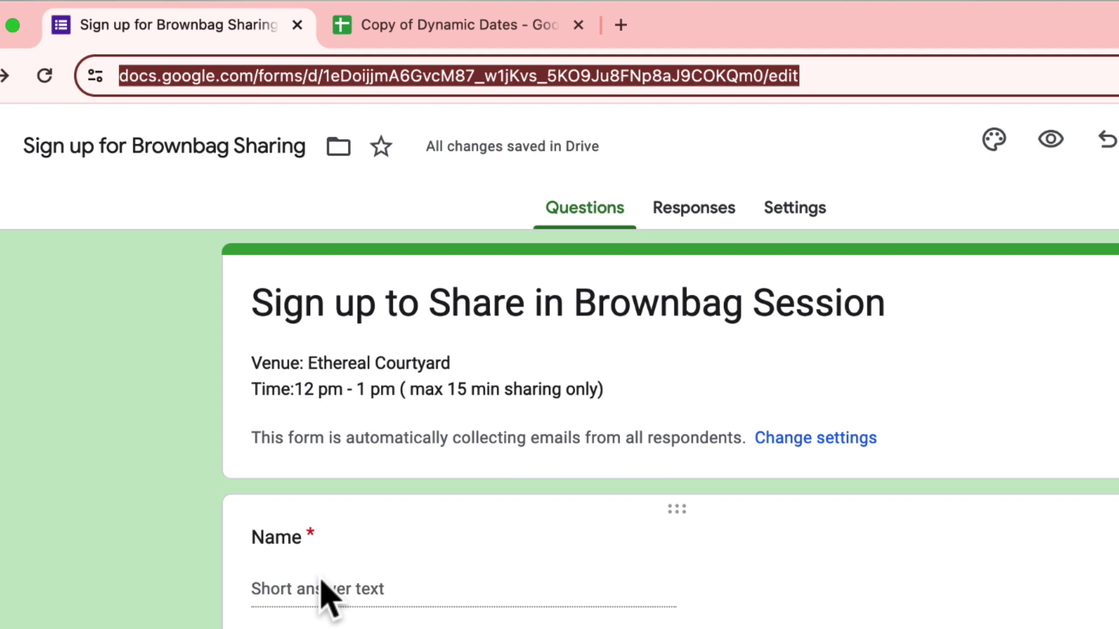
scroll(328, 594, down, 3)
scroll(328, 595, down, 3)
scroll(325, 492, up, 1)
triple_click(490, 477)
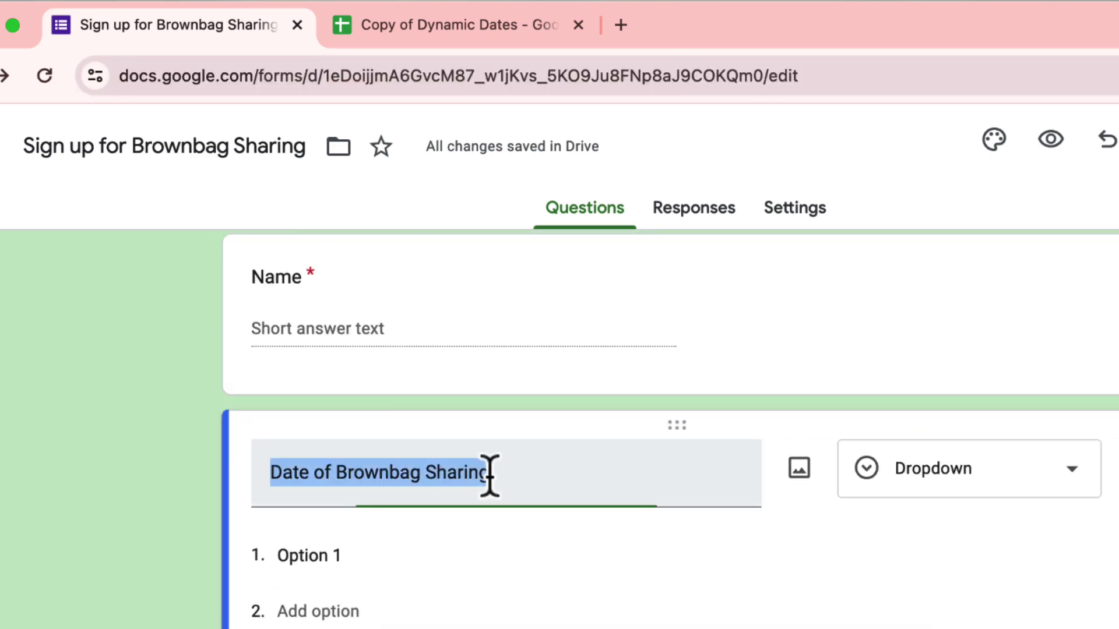
drag(490, 477, 502, 476)
key(ctrl+c)
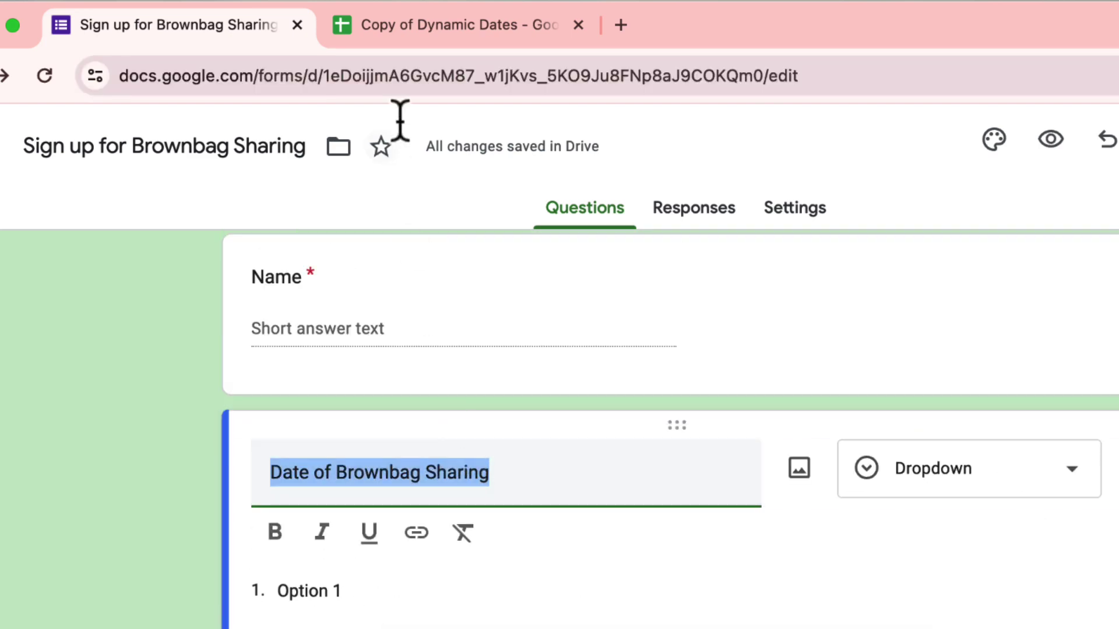
click(441, 27)
double_click(331, 440)
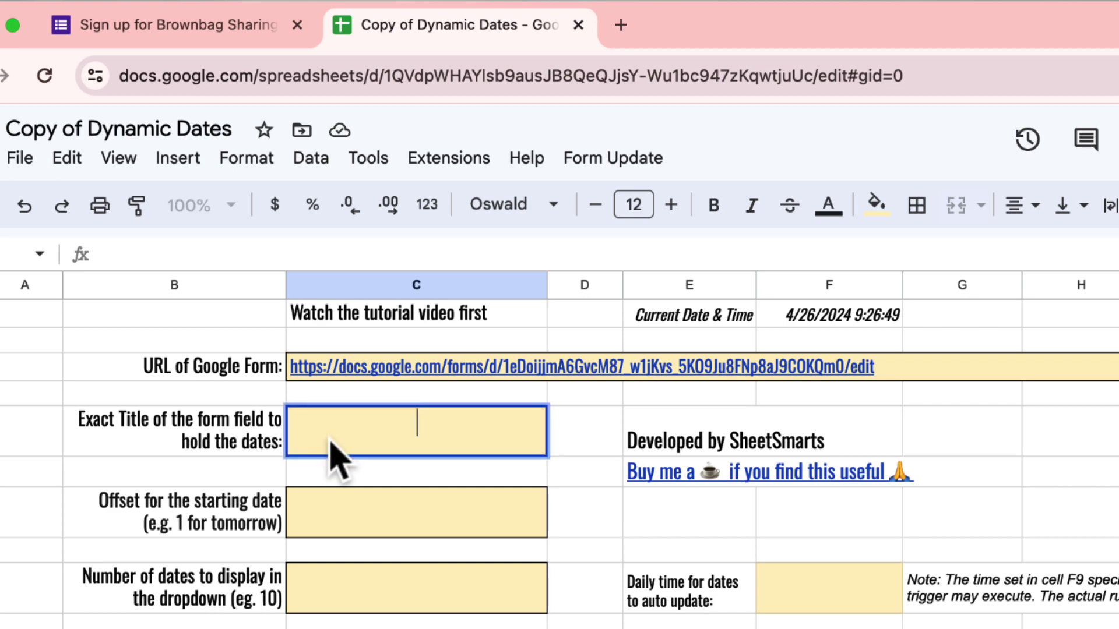
key(ctrl+v)
key(Return)
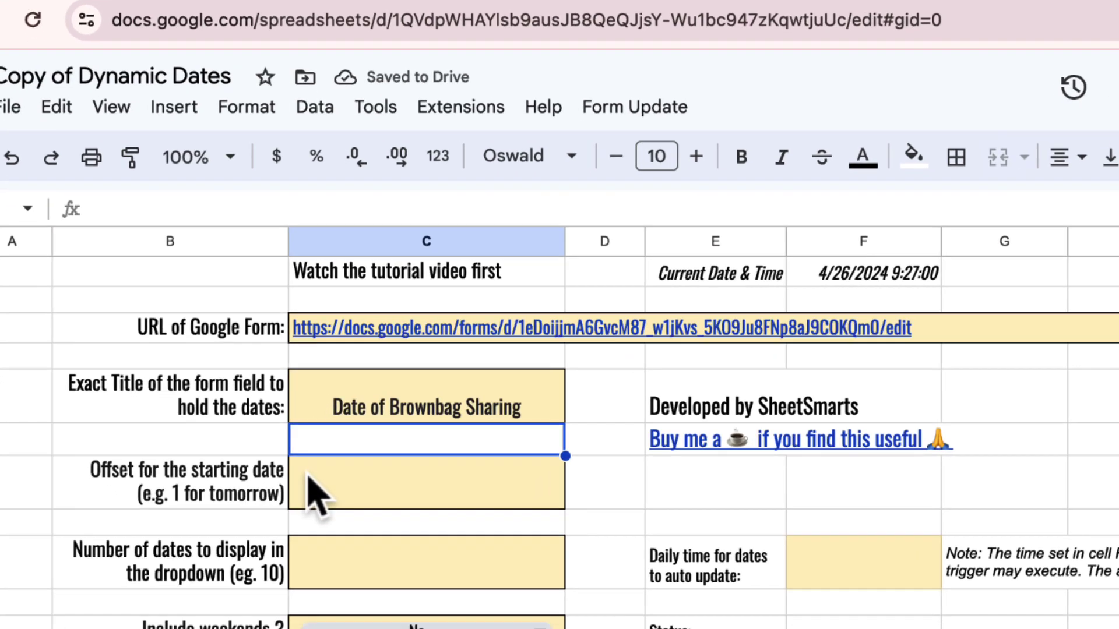
Step: Set the starting-date offset to 3 and the number of dates to 10
click(319, 512)
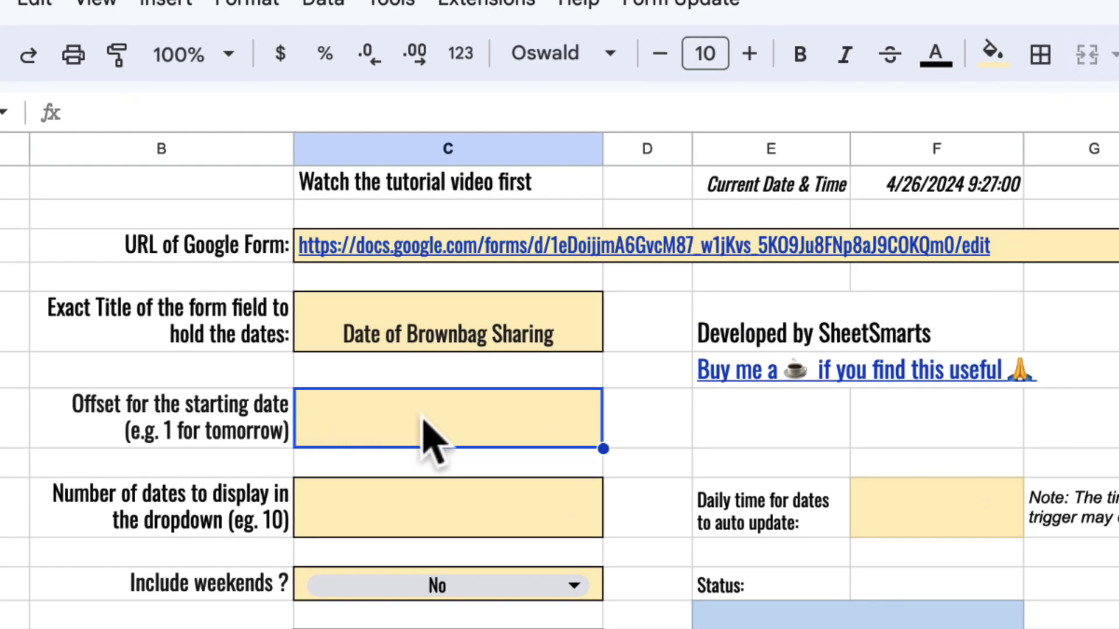
text(3)
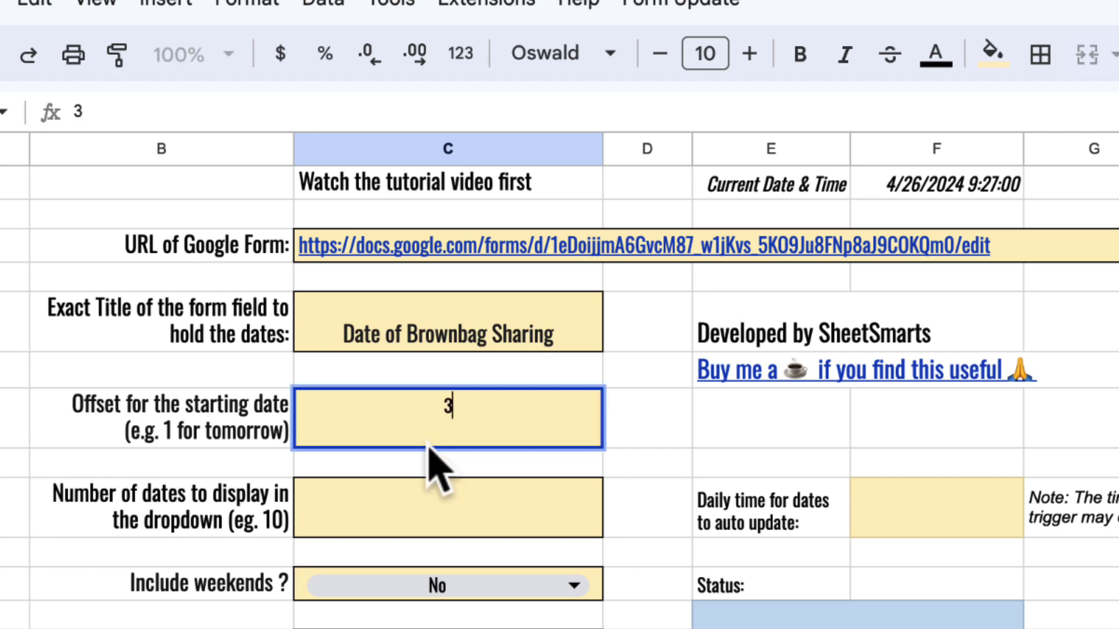
key(Return)
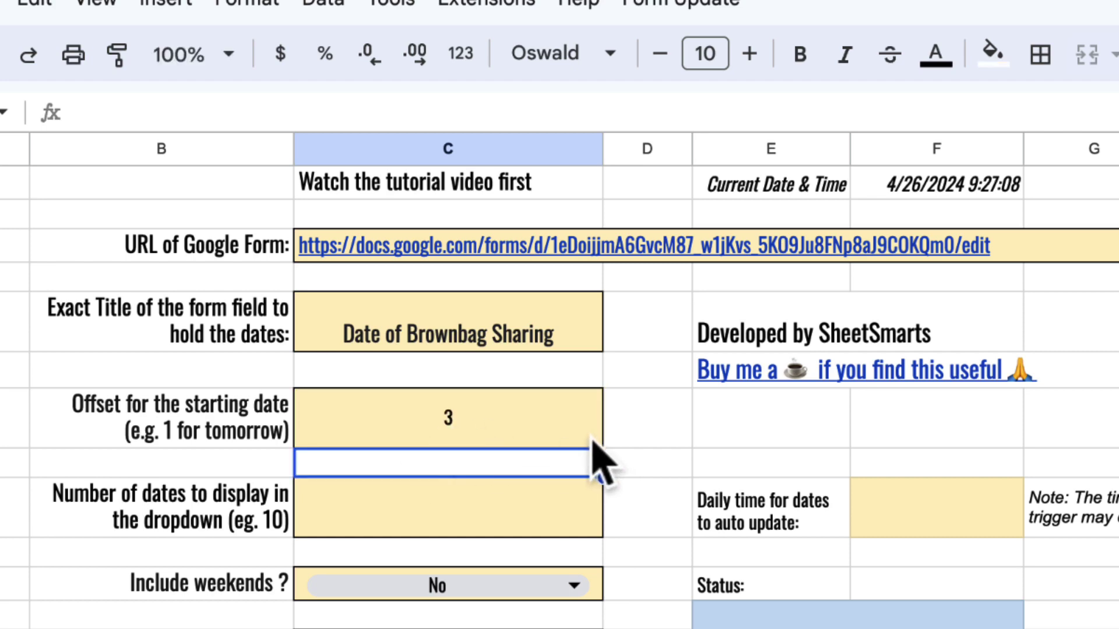
click(509, 525)
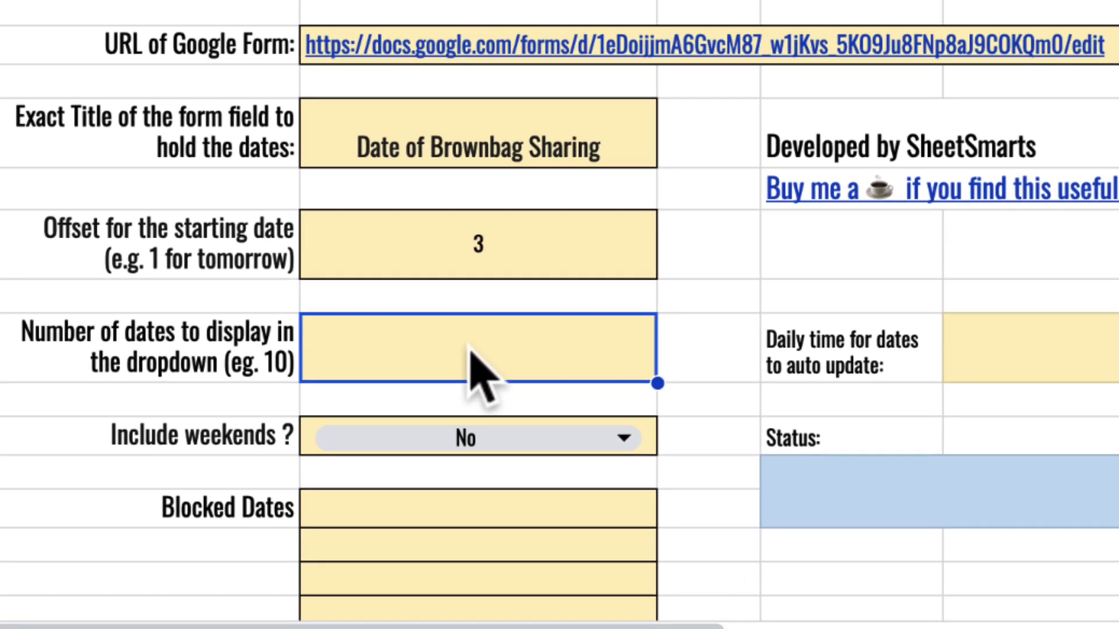
text(1)
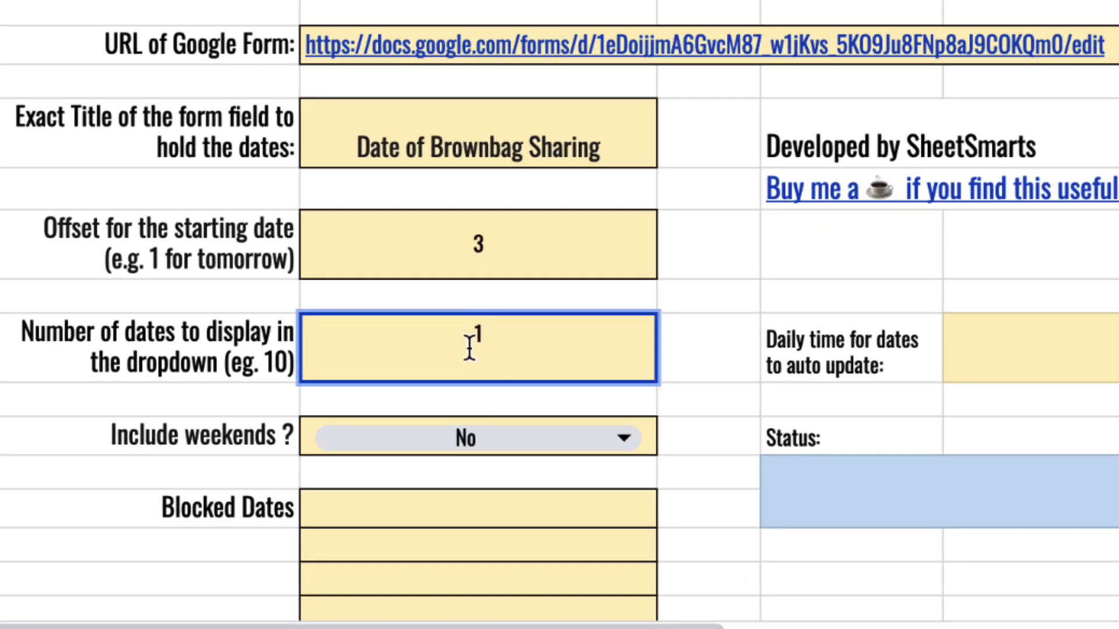
text(0)
click(679, 367)
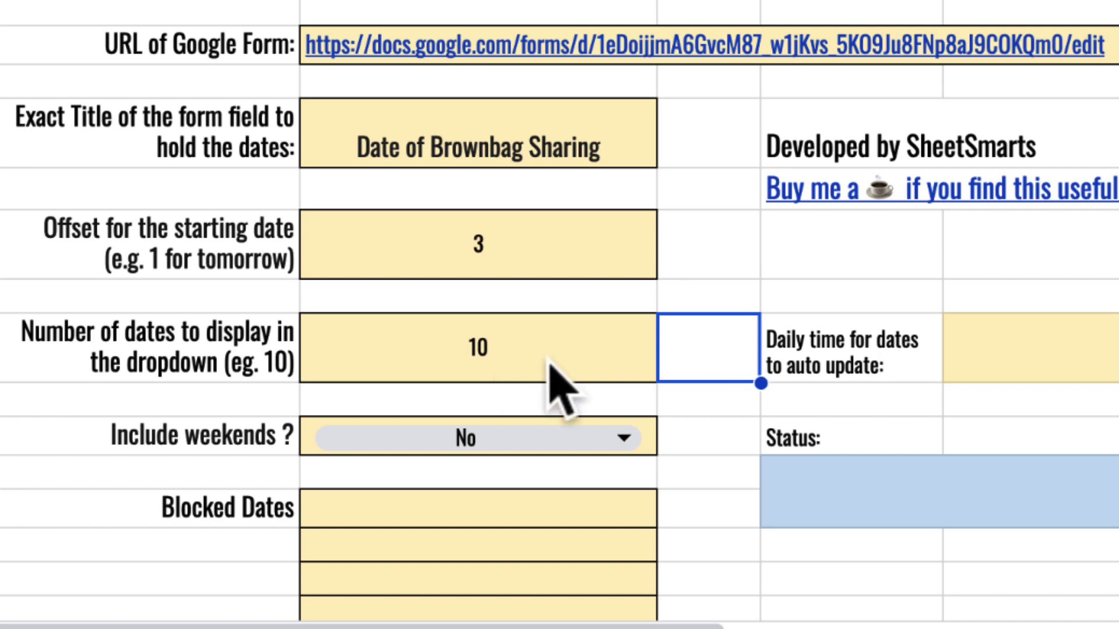
Step: Set Include weekends to No so weekends stay excluded
click(533, 440)
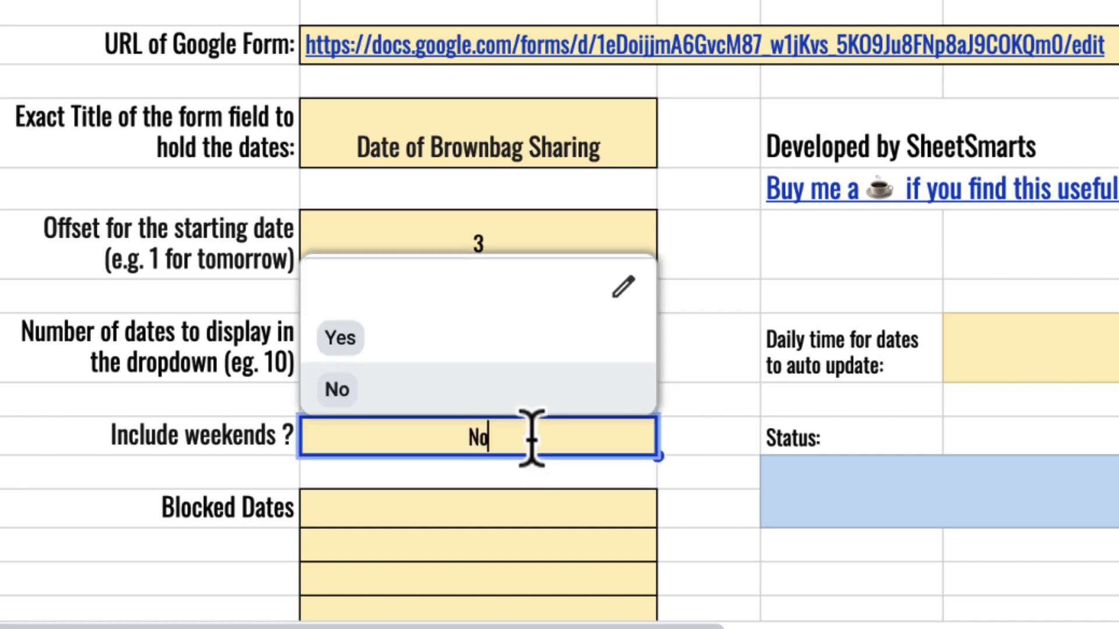
click(466, 395)
click(534, 468)
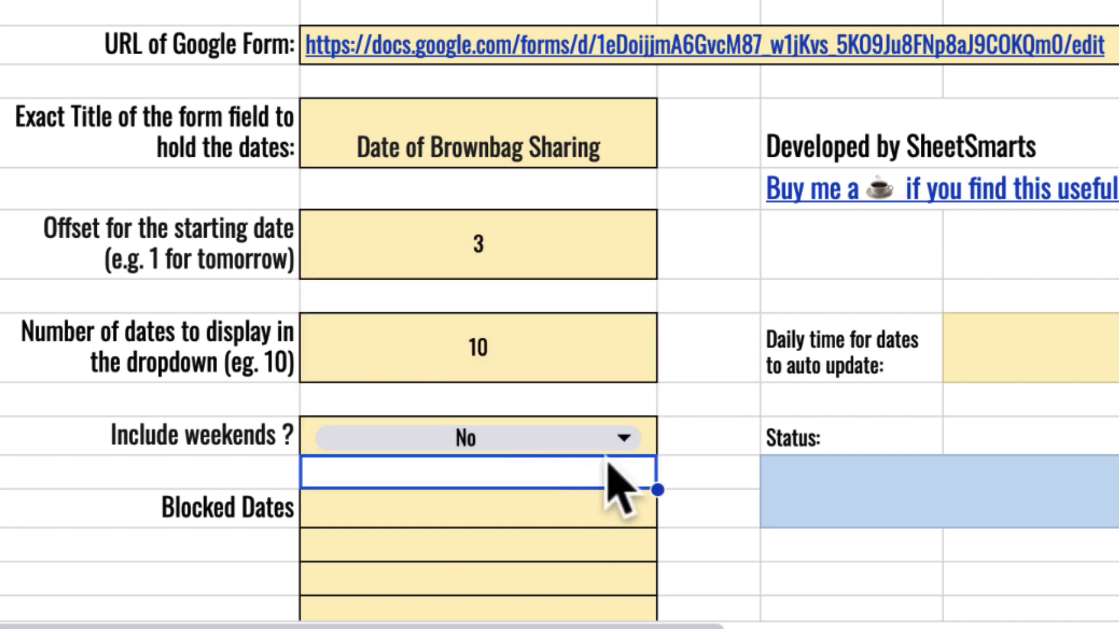
click(458, 511)
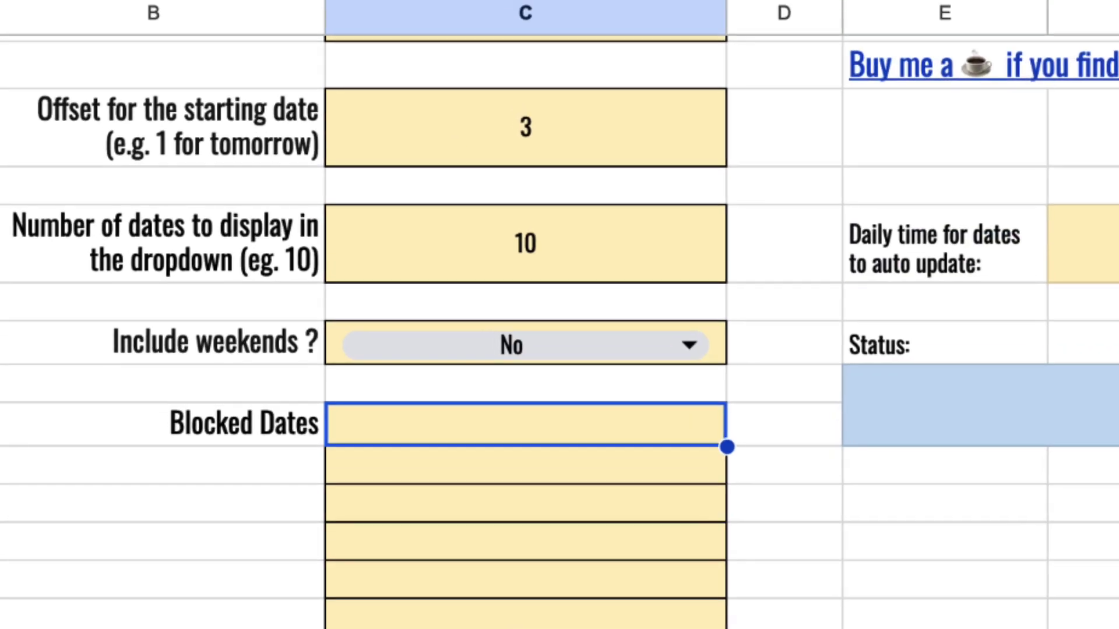
text(1 May)
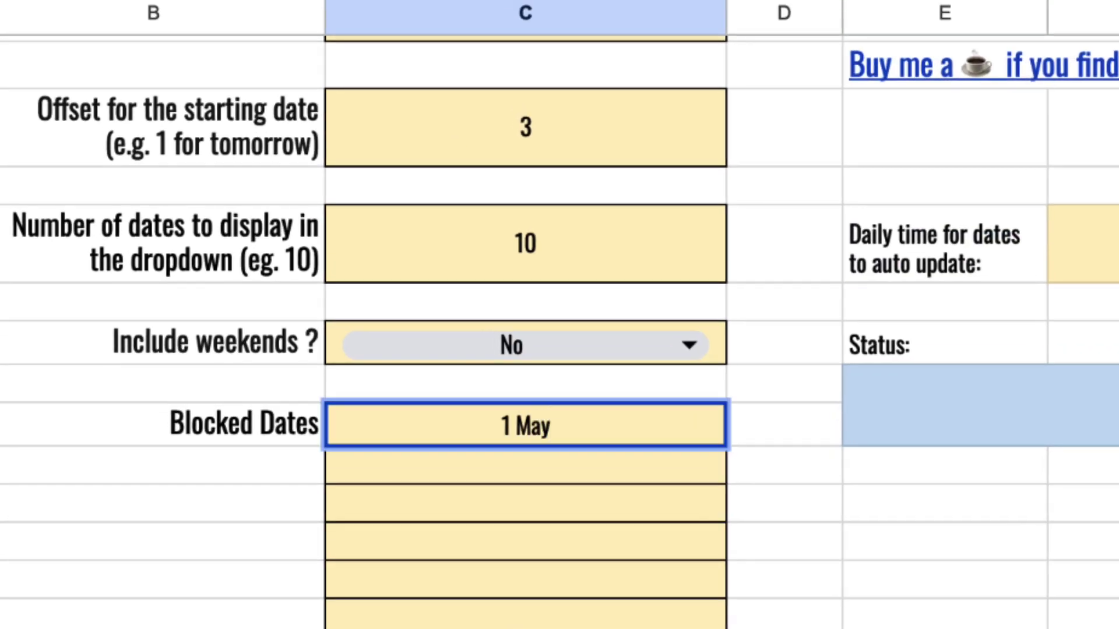
Step: Enter blocked dates 1 May and 2 May 2024, and 4:00 AM as the daily update time in F9
key(Return)
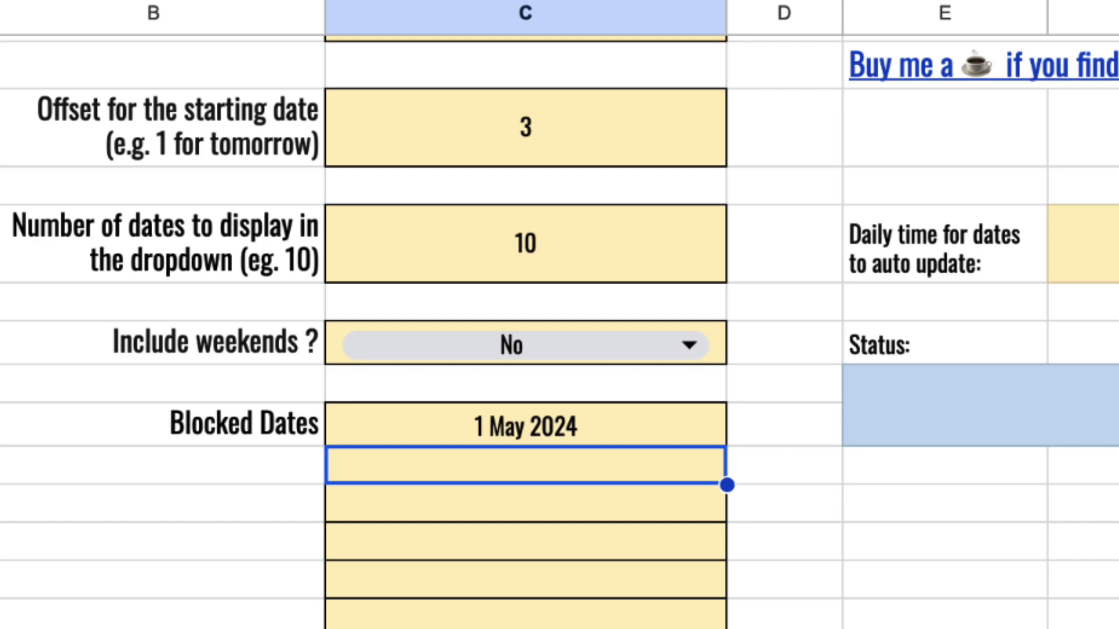
text(2 May)
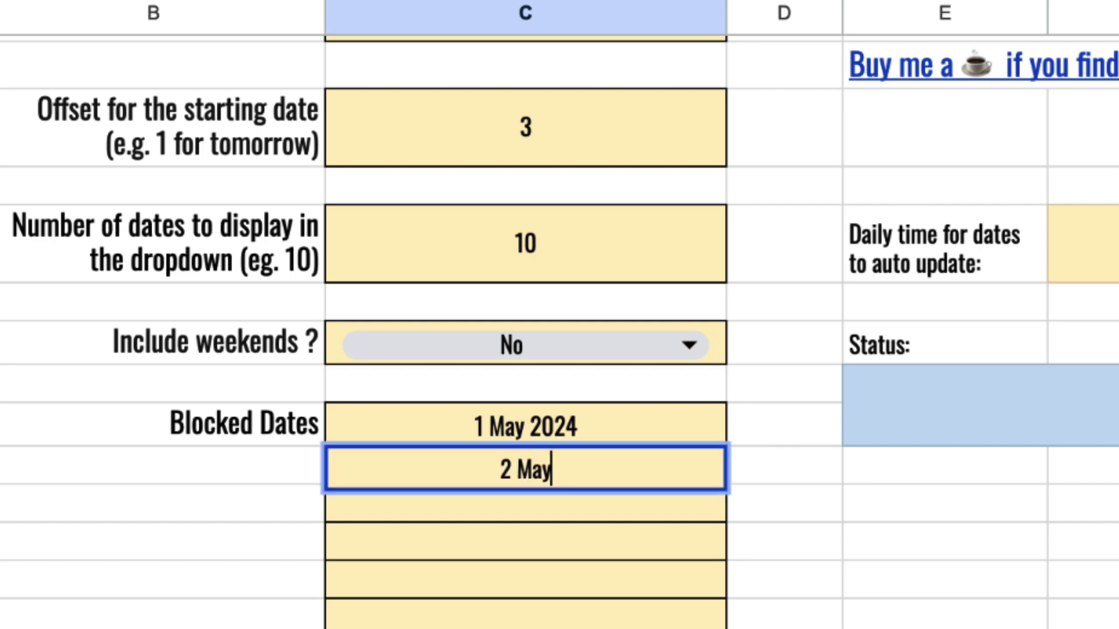
key(Return)
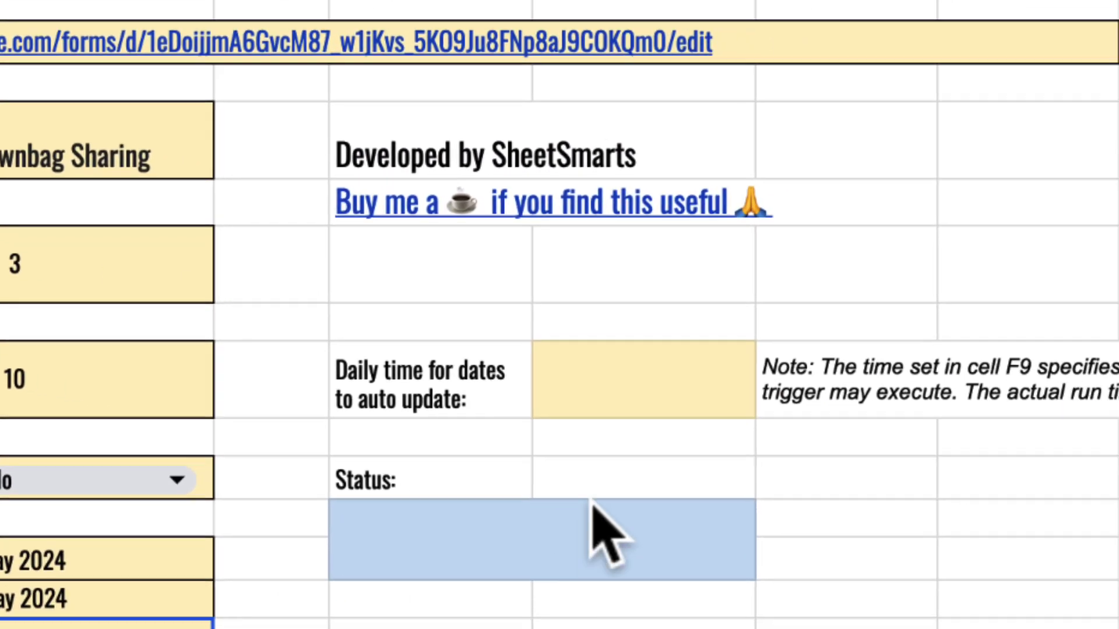
click(579, 373)
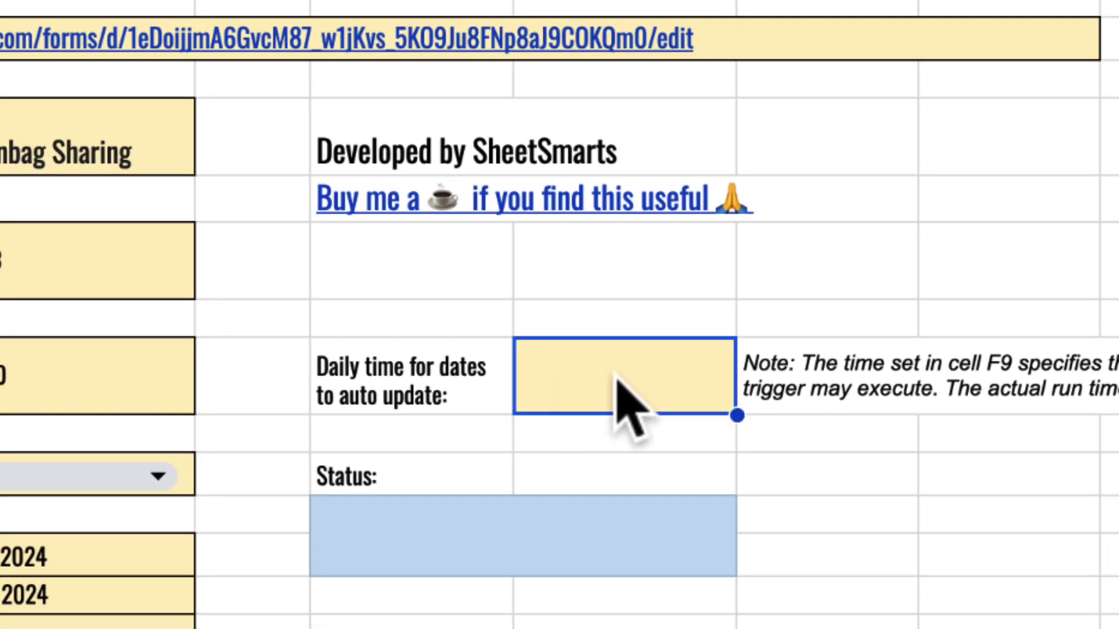
text(4 am)
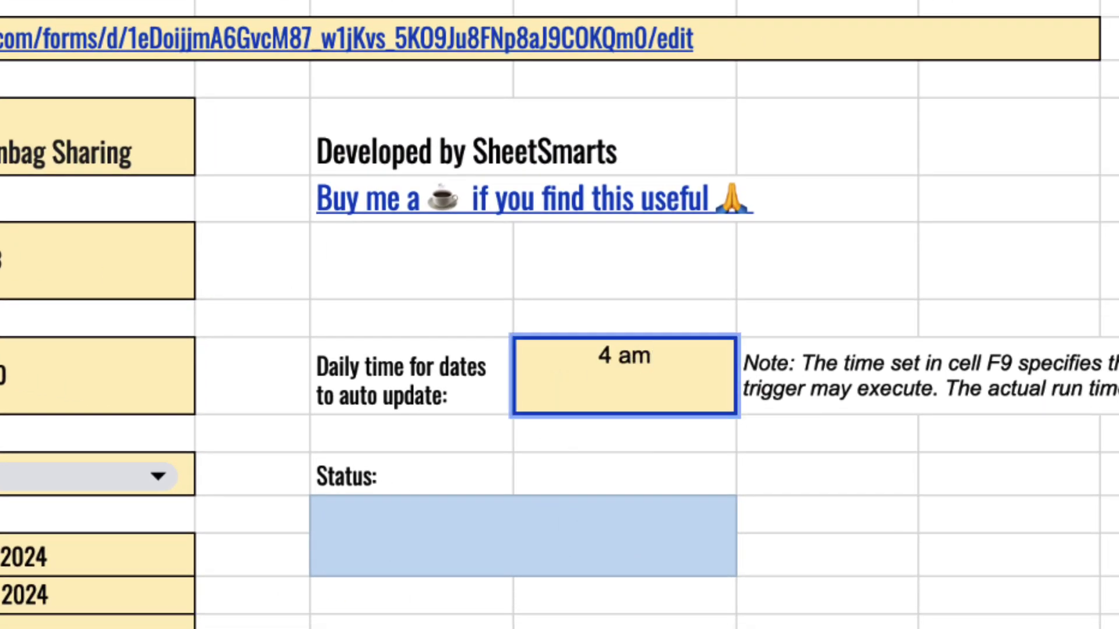
key(Return)
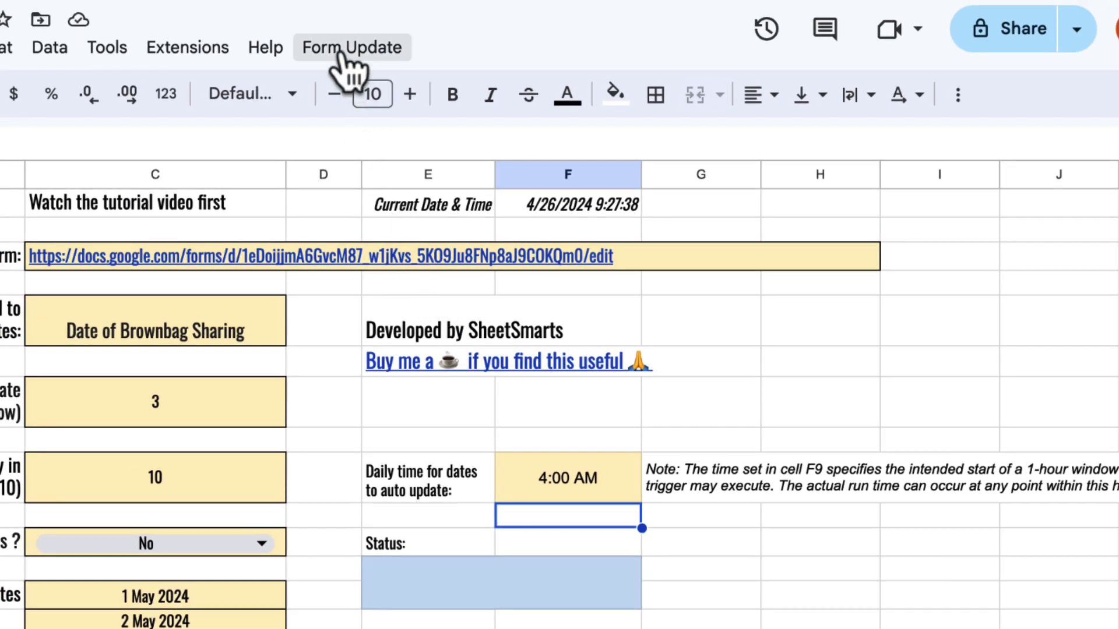
Step: Run Update Dropdown and Set Update Time, then authorize UpdateDropdownDates for the Google account
click(350, 48)
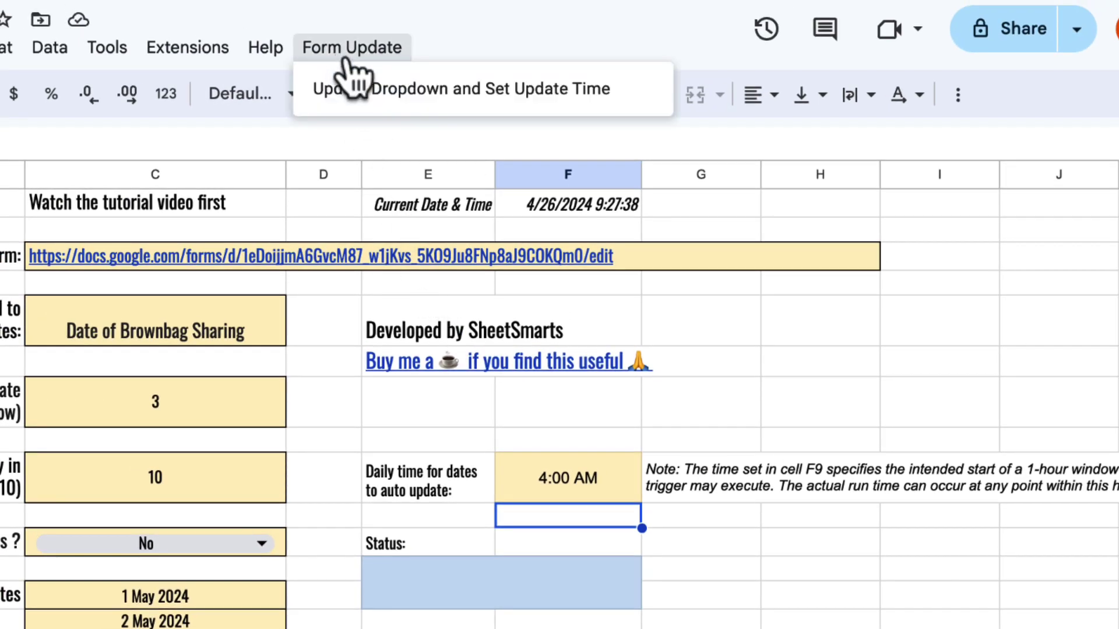
click(466, 99)
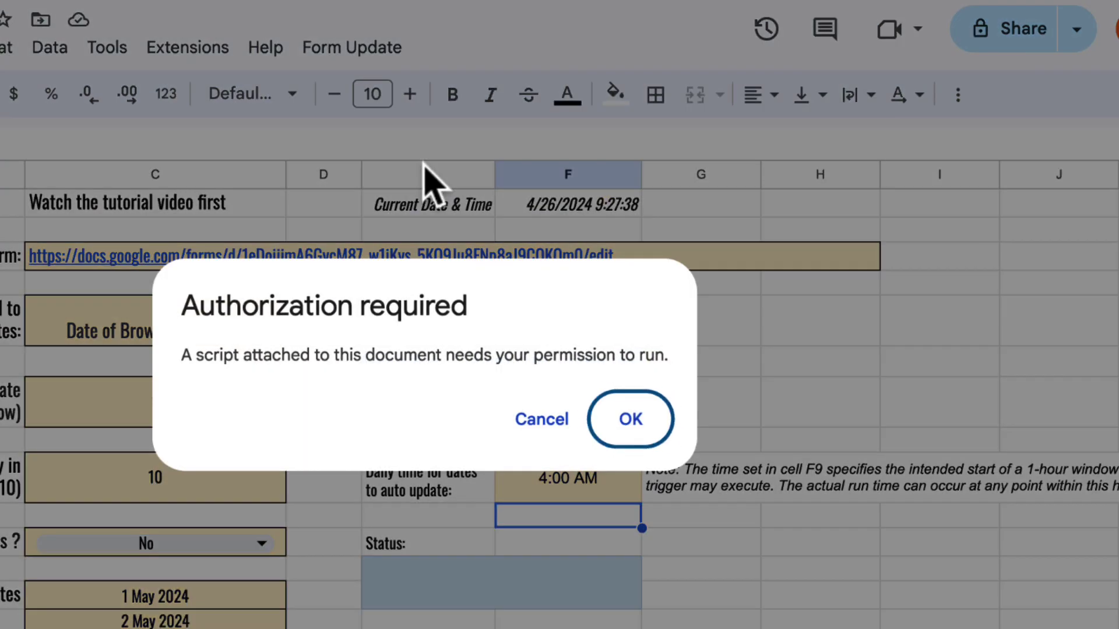
click(636, 427)
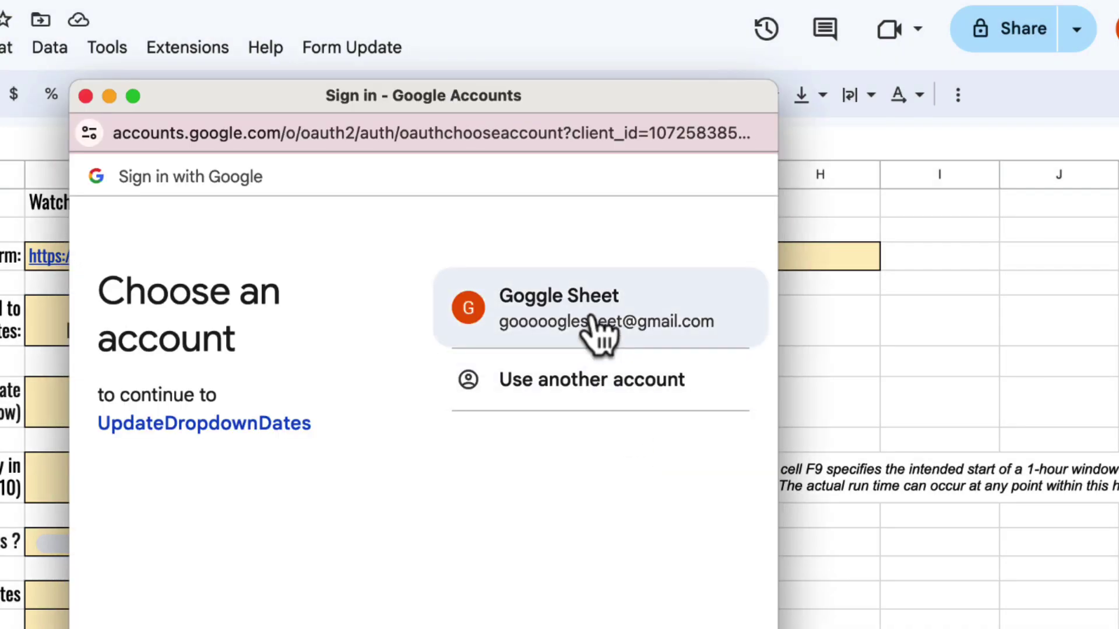
click(597, 328)
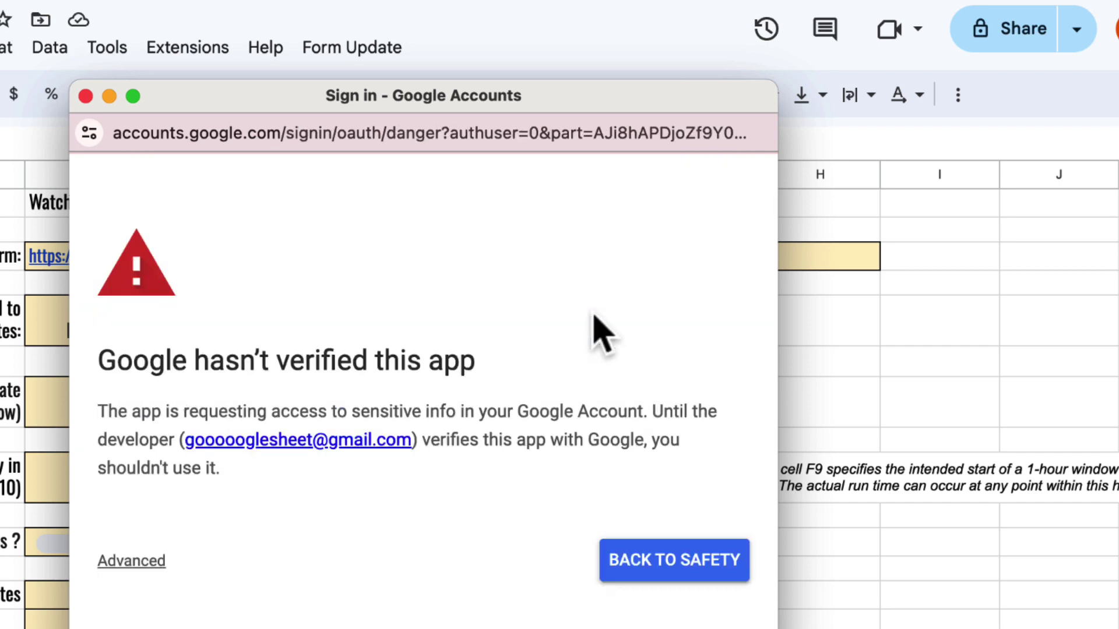
click(130, 563)
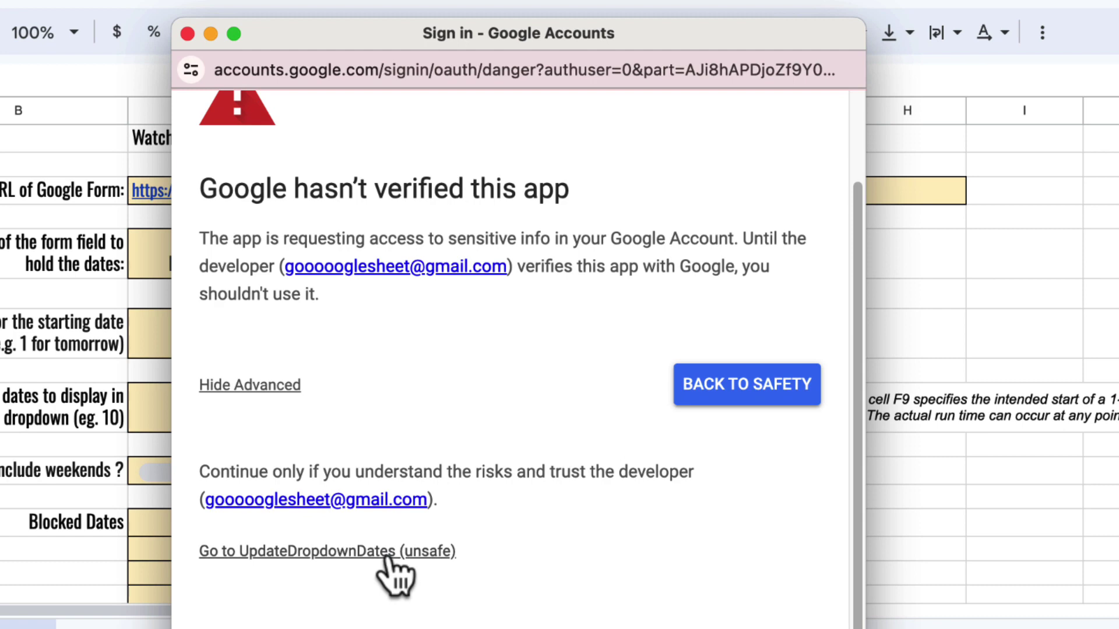
click(386, 556)
scroll(665, 525, down, 5)
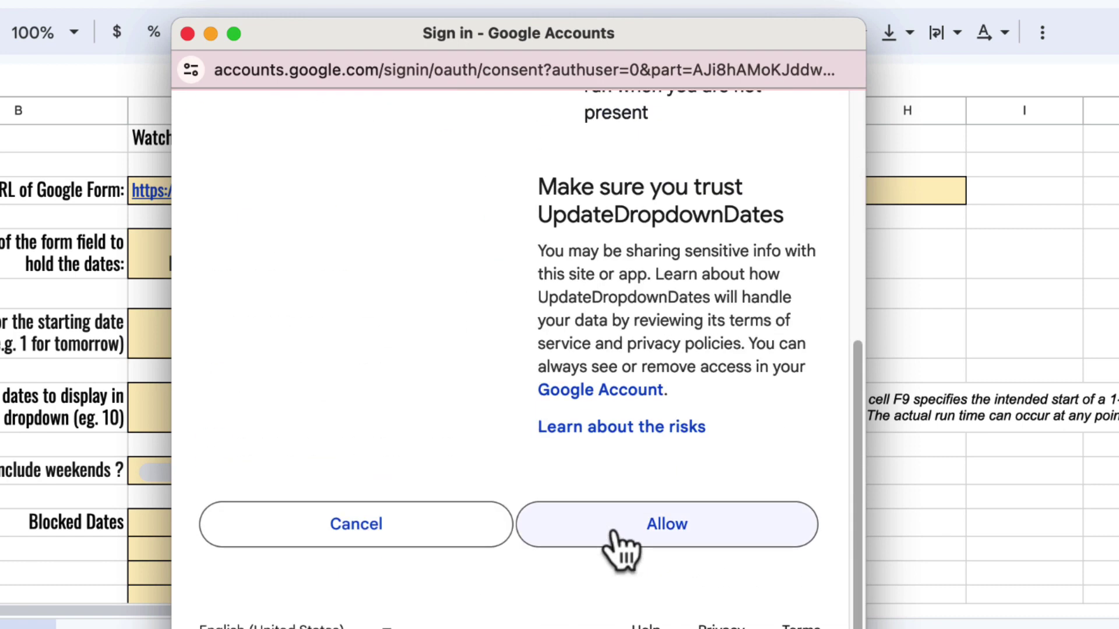
click(670, 537)
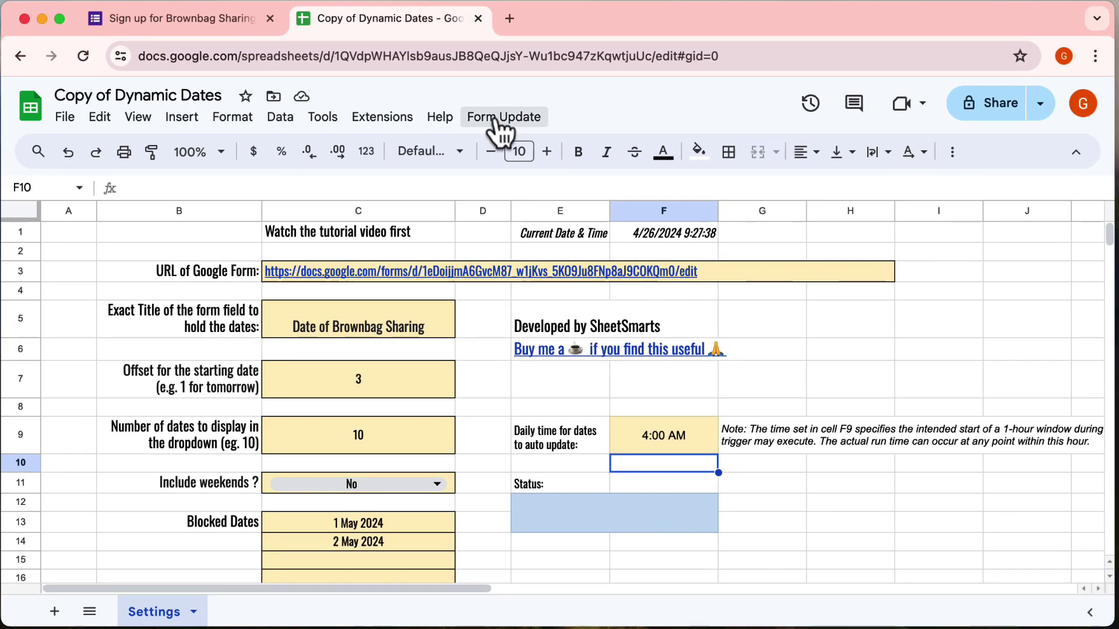
Step: Run Update Dropdown and Set Update Time, check the status, then view the Brownbag form
click(500, 123)
click(619, 149)
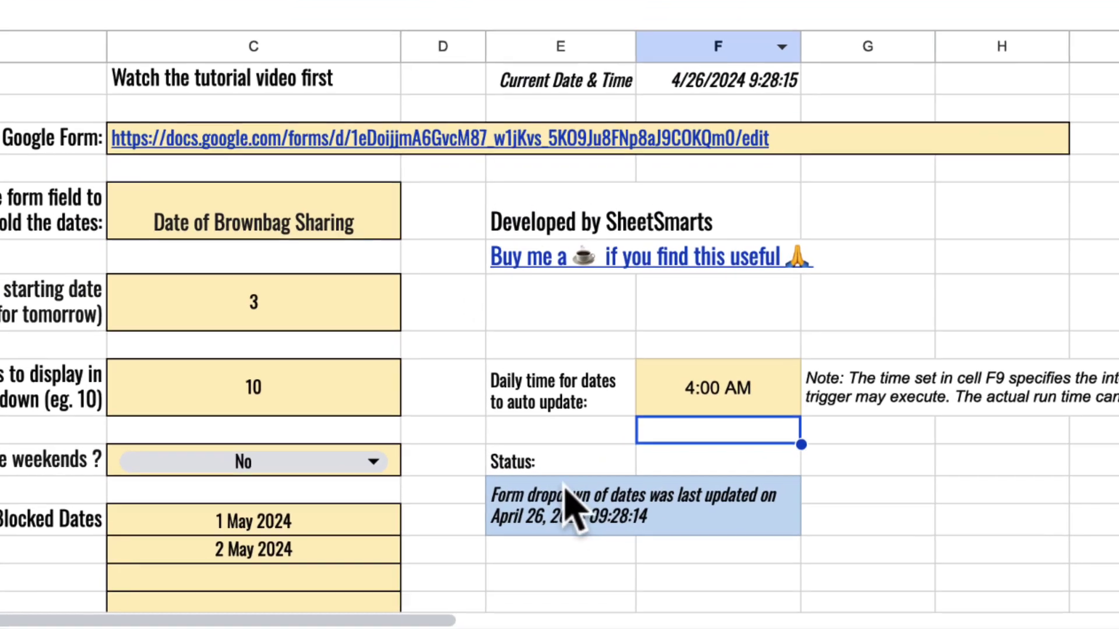
click(556, 516)
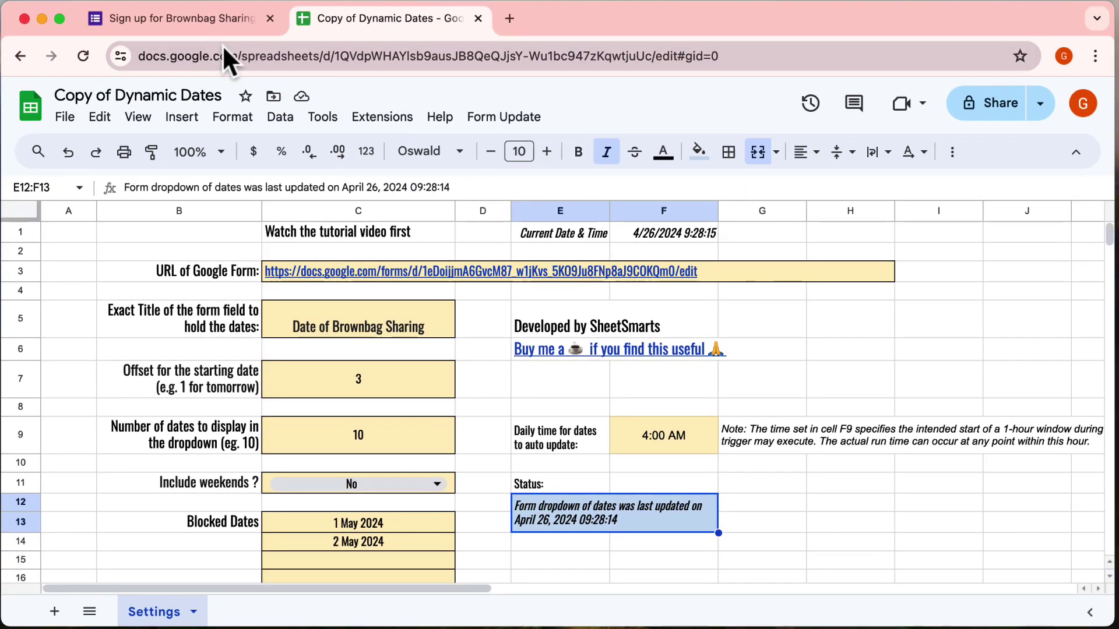
click(195, 22)
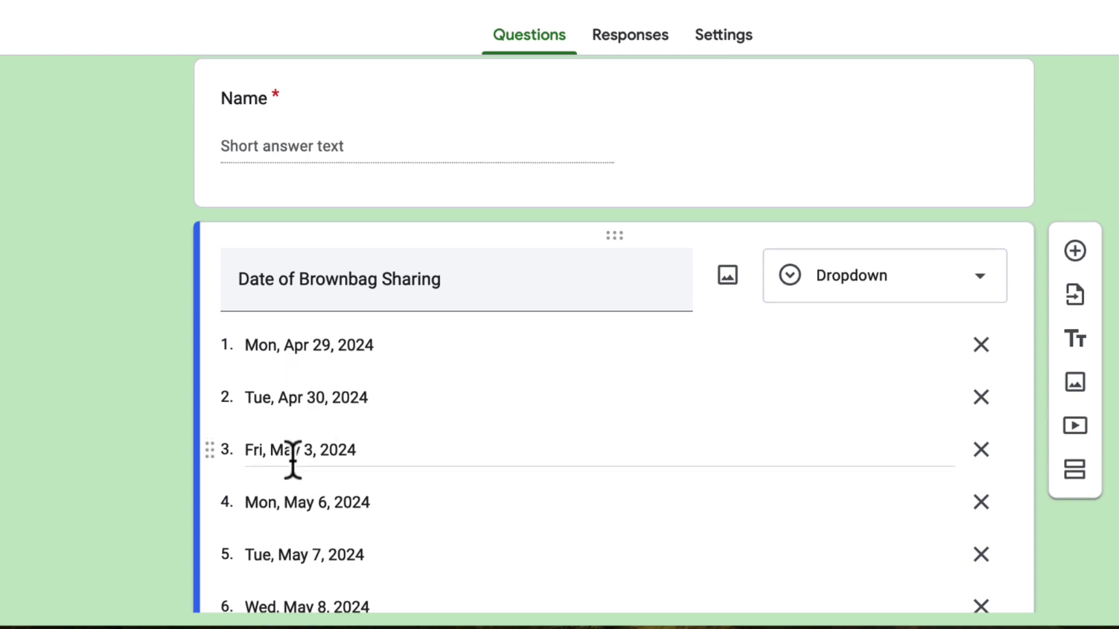
scroll(293, 463, down, 1)
scroll(294, 472, down, 1)
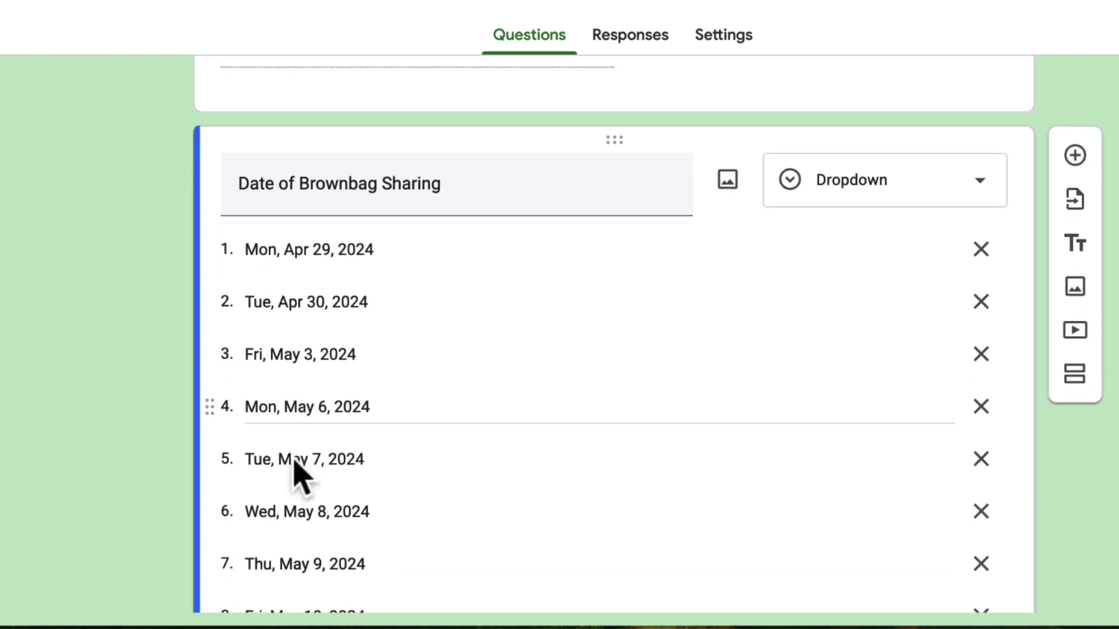
scroll(295, 475, down, 2)
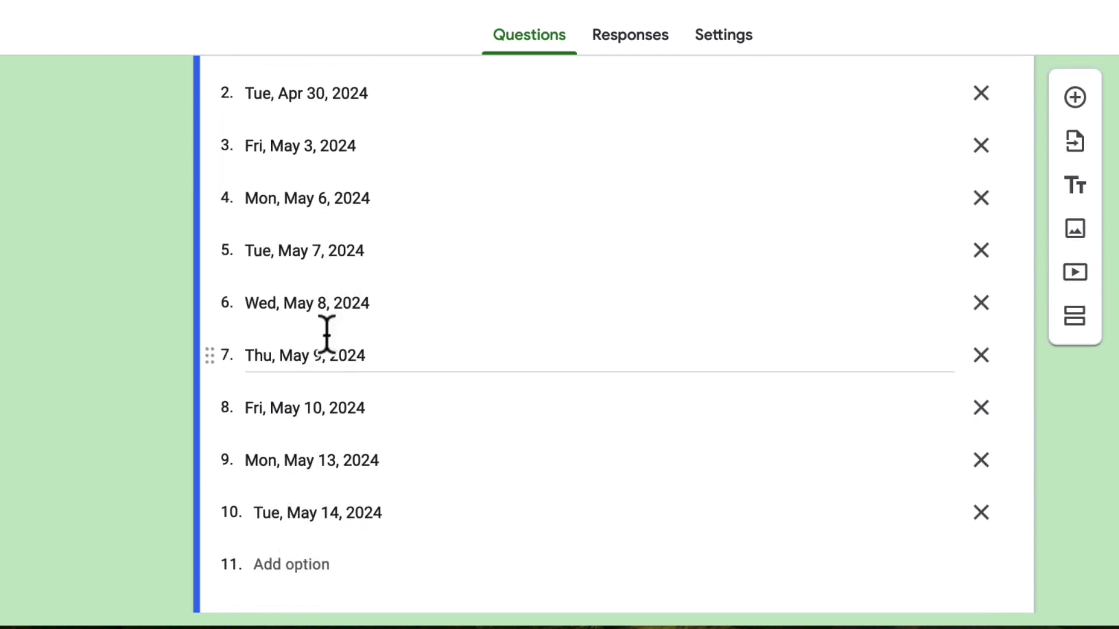
scroll(331, 506, up, 1)
scroll(334, 516, up, 1)
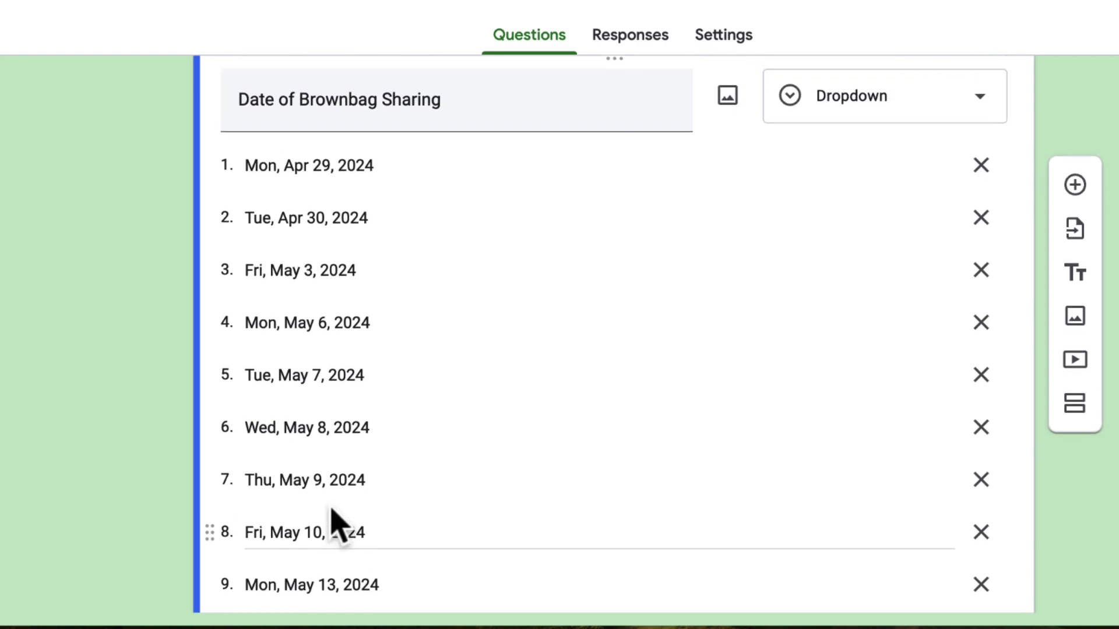
scroll(337, 525, up, 3)
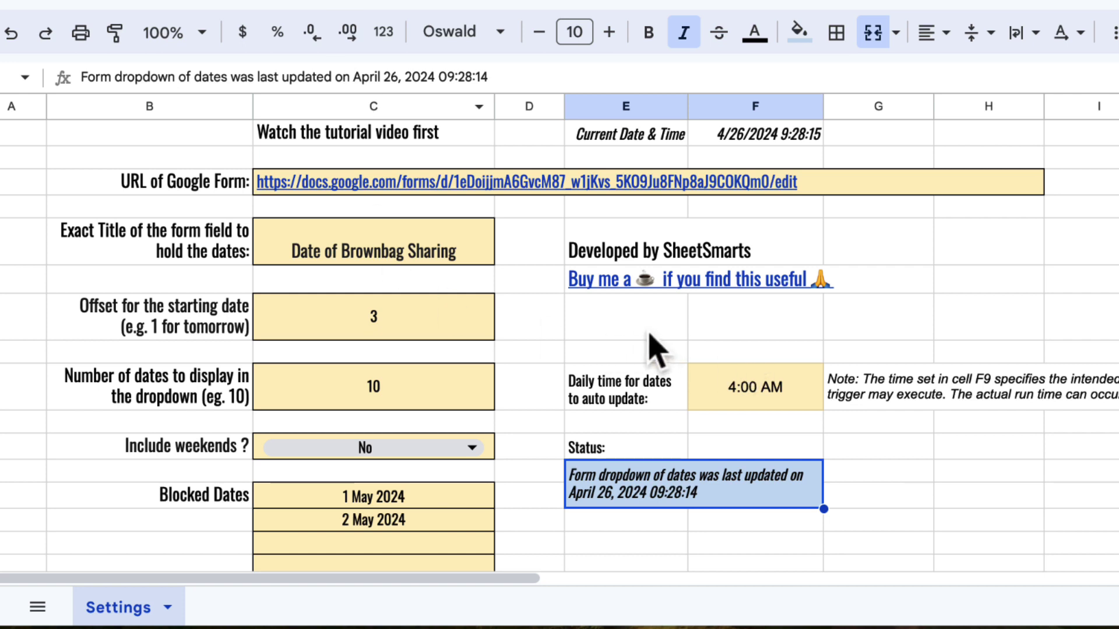
Step: Change the C7 offset from 3 to 1 and rerun Update Dropdown and Set Update Time
click(658, 336)
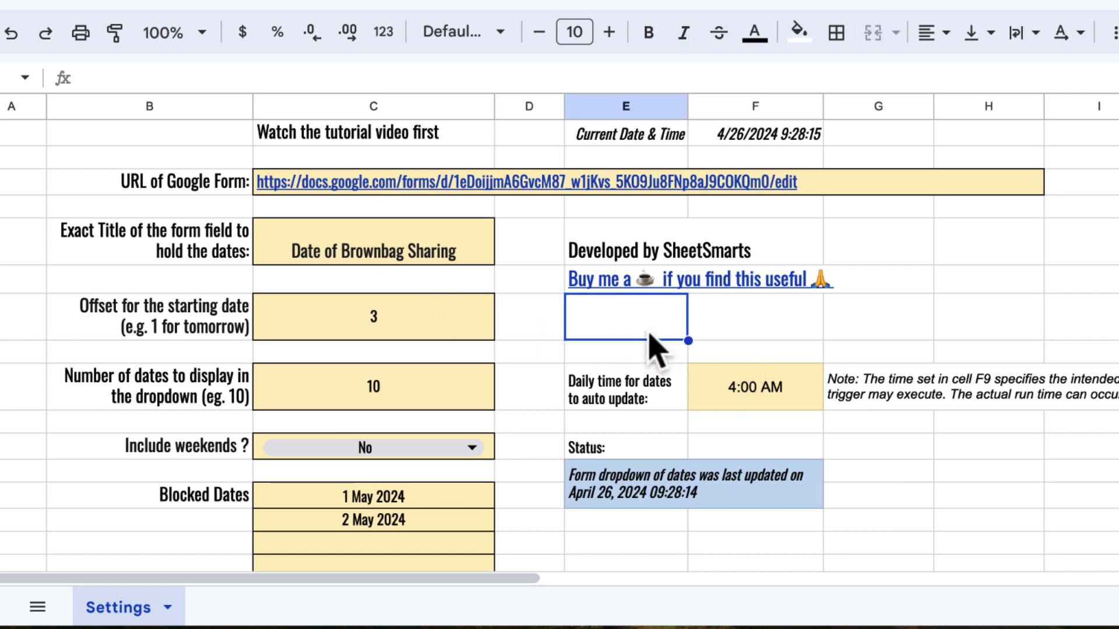
click(413, 334)
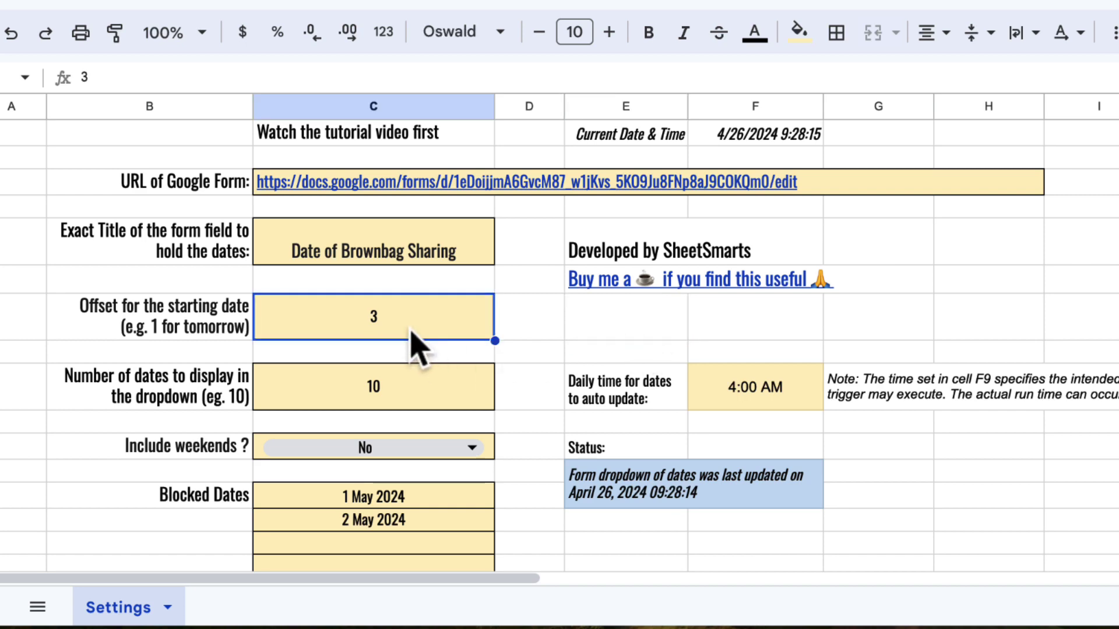
text(1)
click(512, 325)
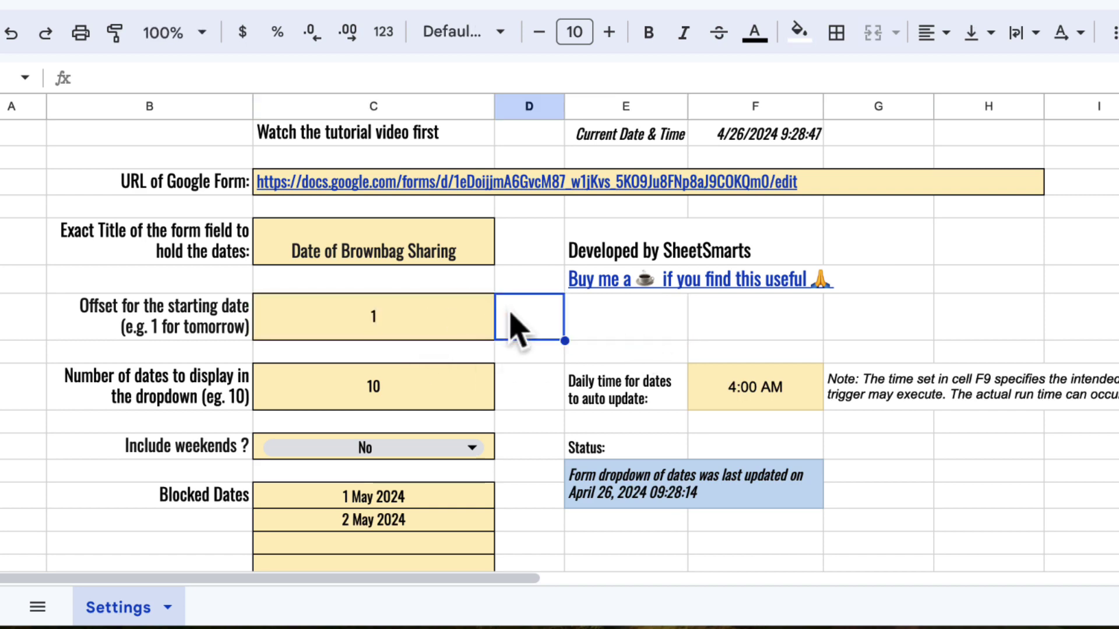
click(383, 332)
click(534, 10)
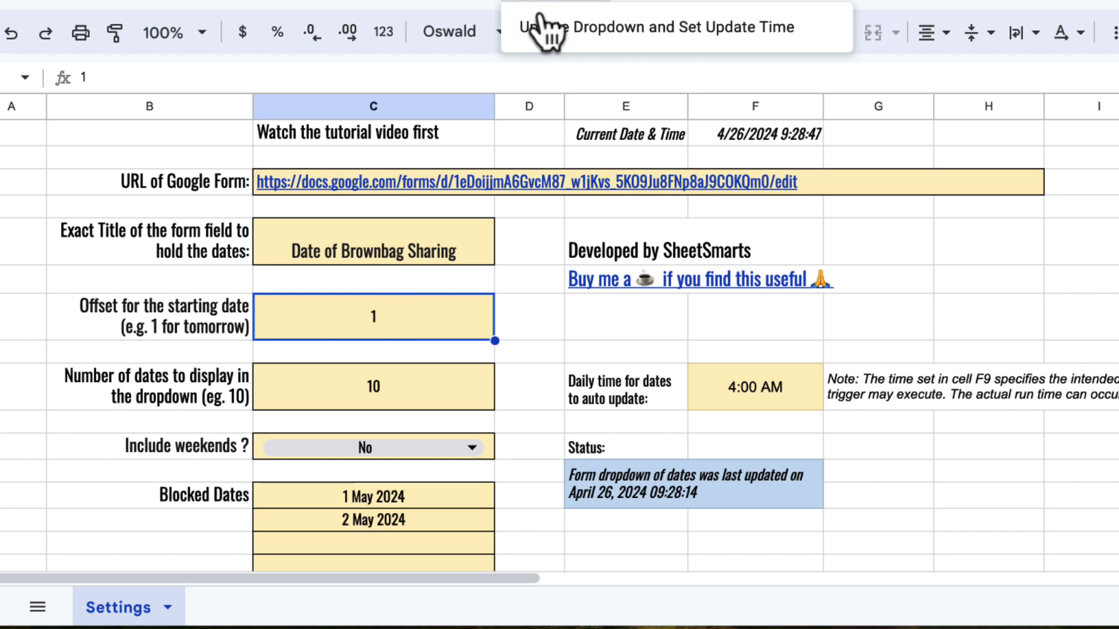
click(556, 44)
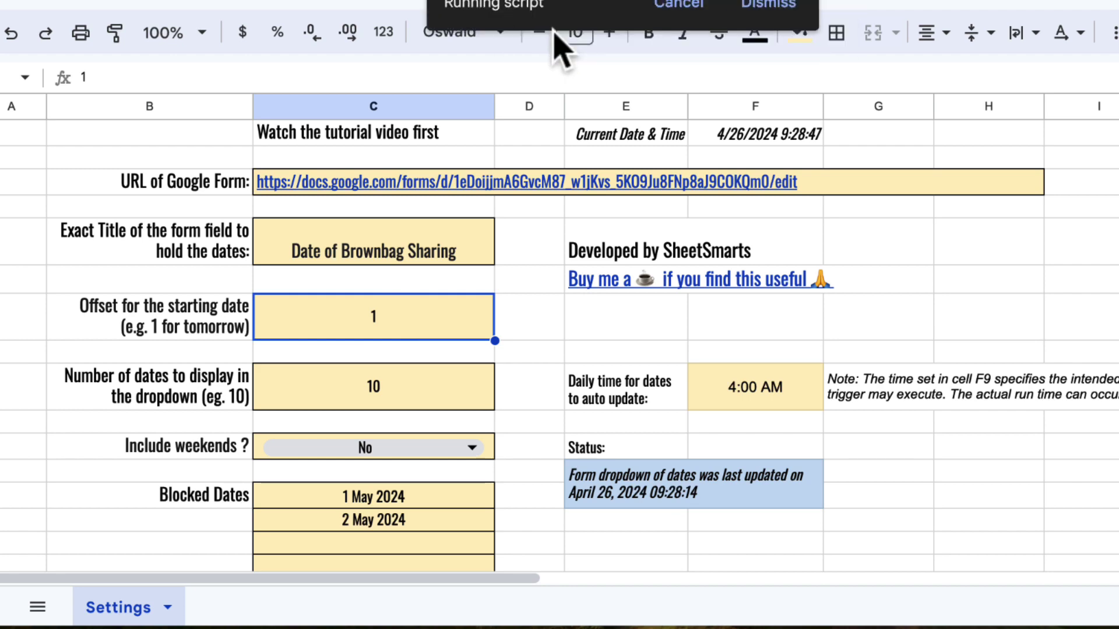